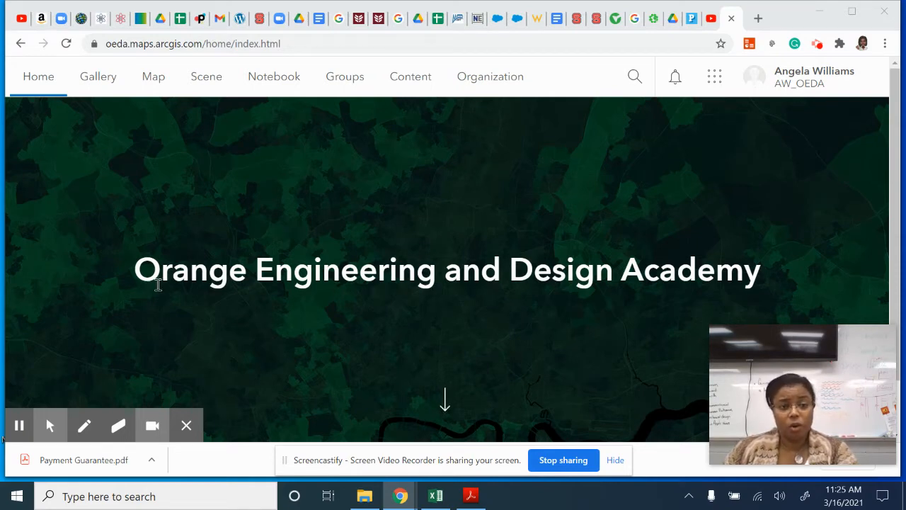
- Open the map viewer, search for "hampton county sc" and dismiss the search result pop-up
left_click(161, 83)
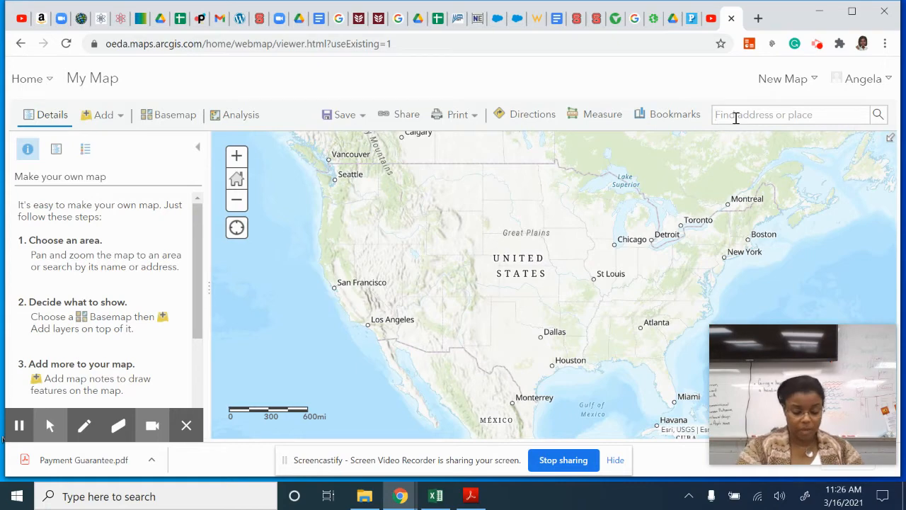
left_click(737, 117)
type("hampton co")
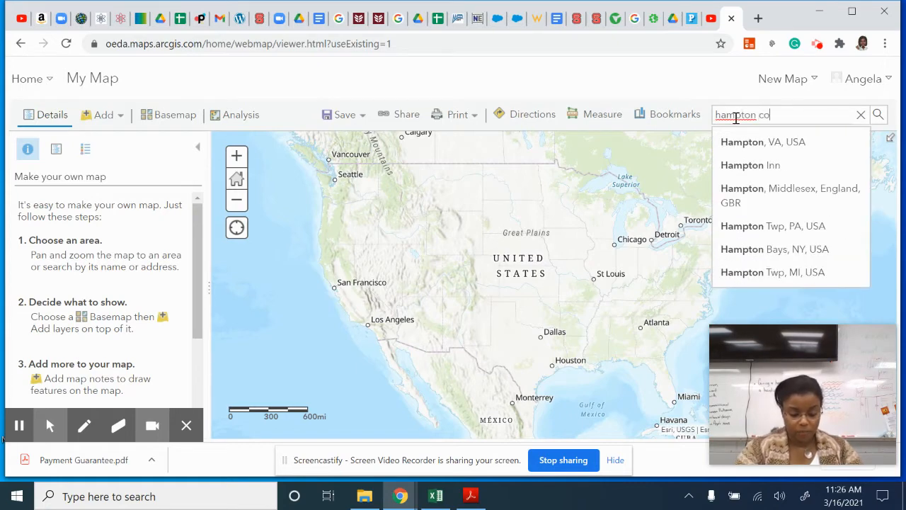
type("unty sc")
key("Return")
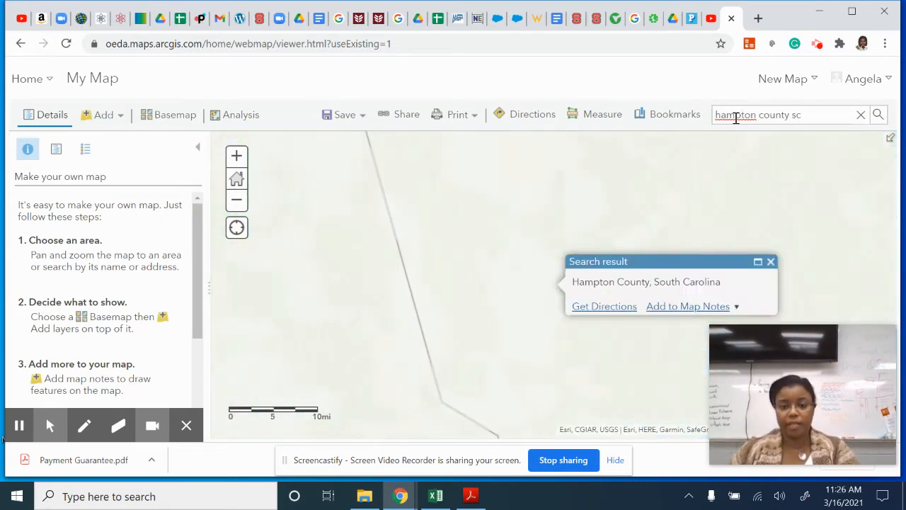
left_click(771, 263)
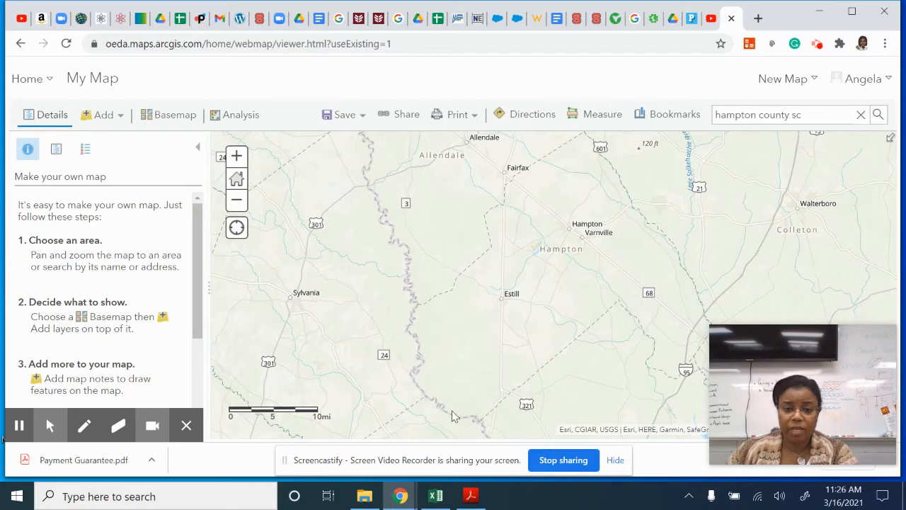
- Rerun the "hampton county sc" place search so the map frames the county again
scroll(479, 343, "down", 1)
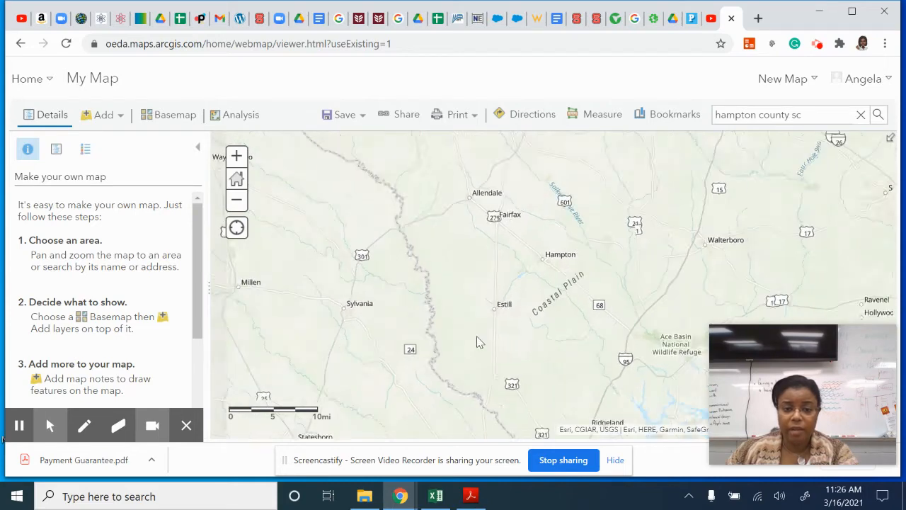
scroll(479, 343, "down", 2)
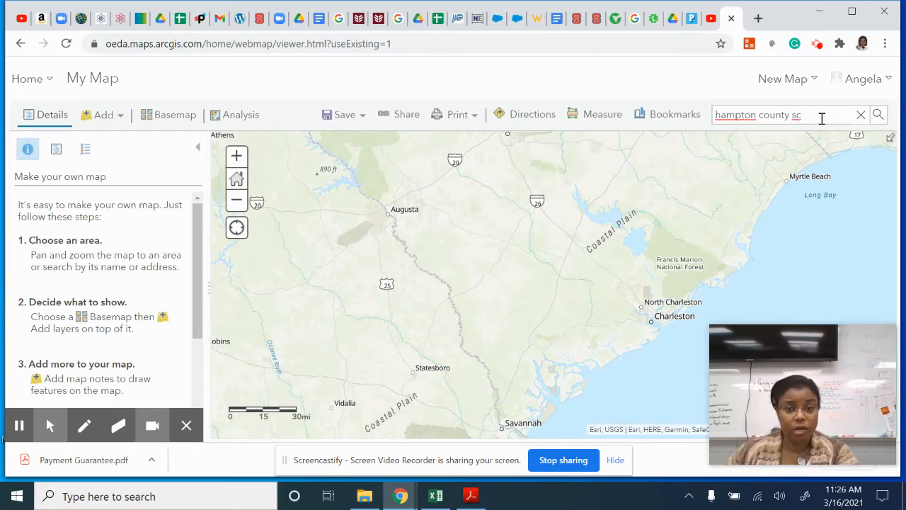
key("Return")
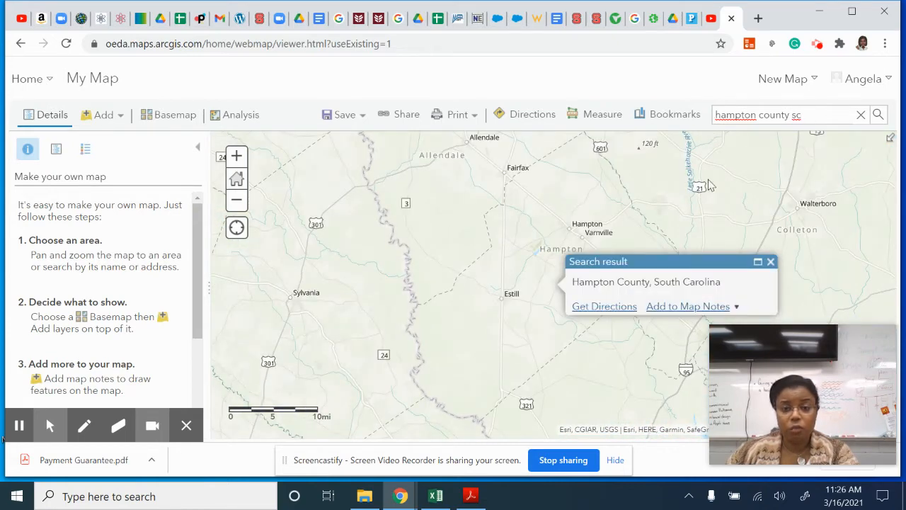
left_click_drag(763, 219, 730, 228)
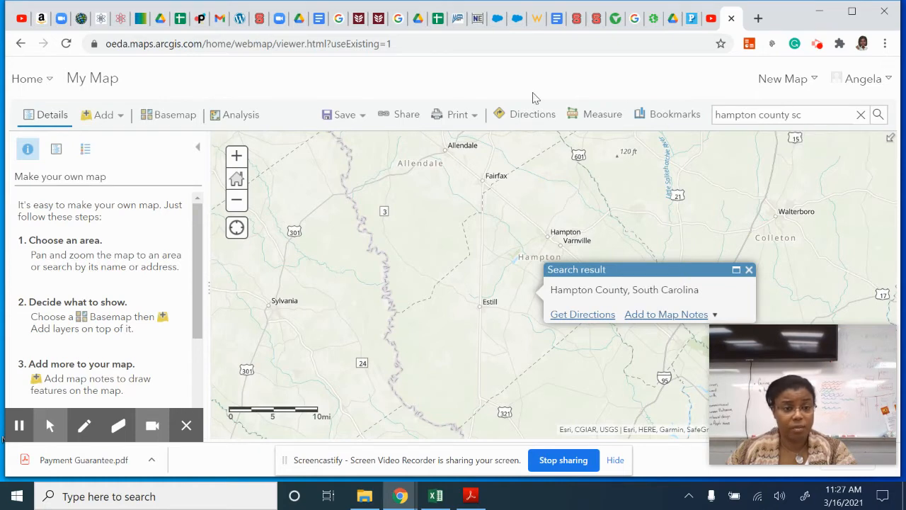
- Look through the gallery of available basemaps and close it without changing the basemap
left_click(160, 120)
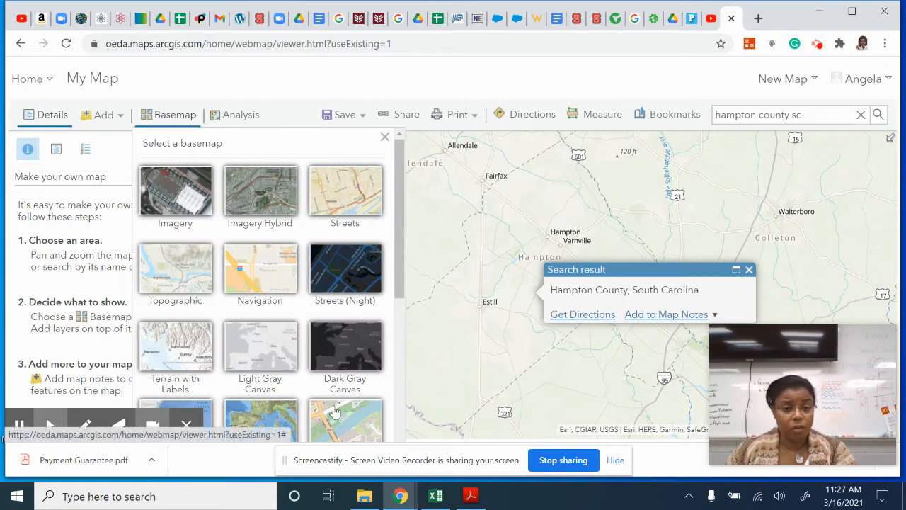
scroll(335, 411, "down", 2)
scroll(334, 413, "up", 2)
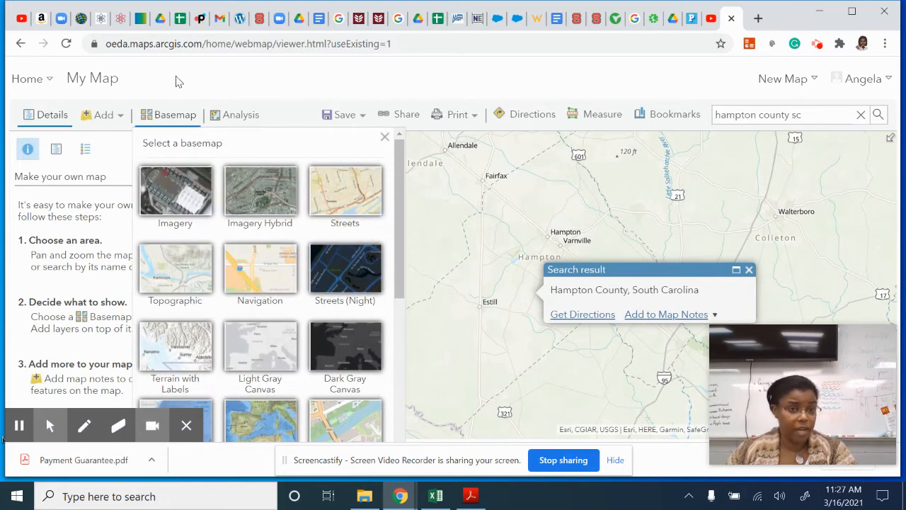
left_click(384, 138)
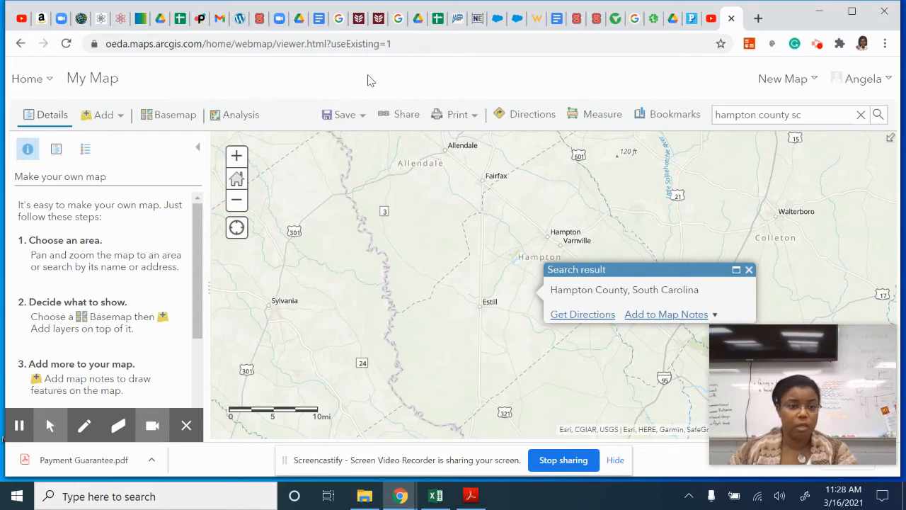
- Browse the Living Atlas layers and search them for "gender"
left_click(103, 118)
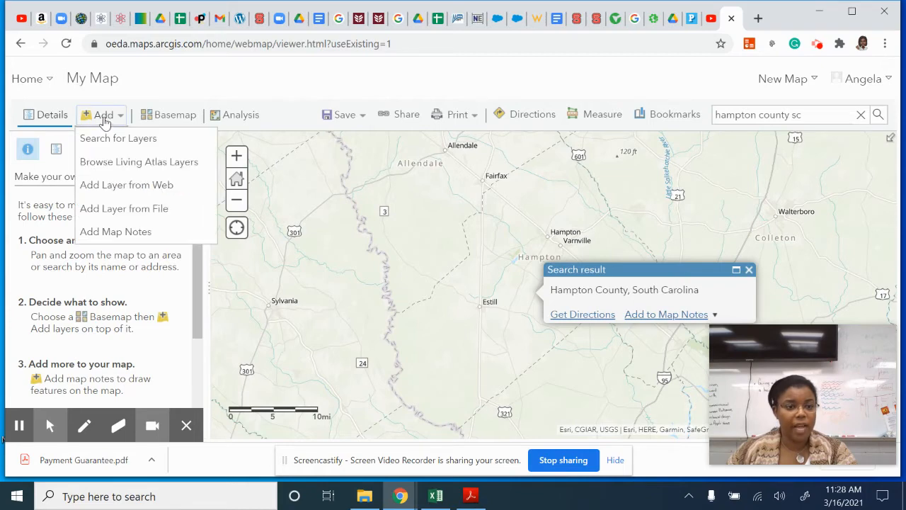
left_click(104, 163)
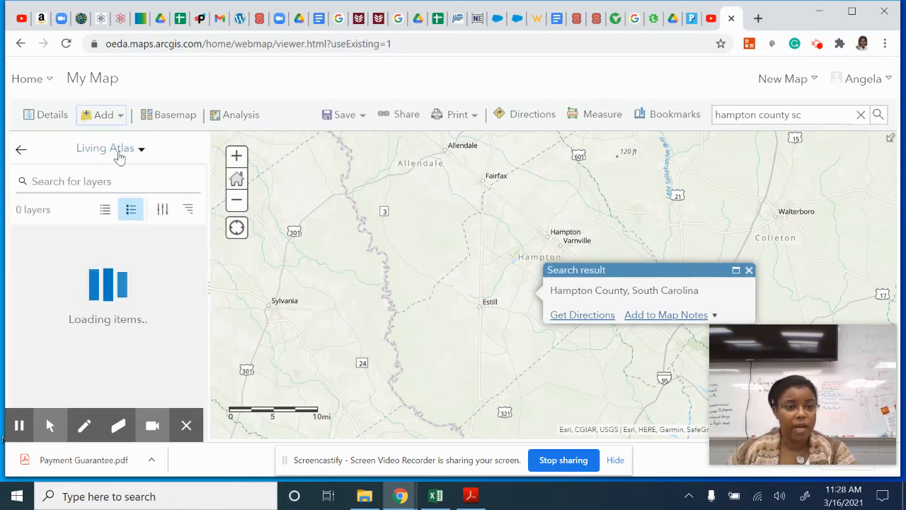
left_click(116, 149)
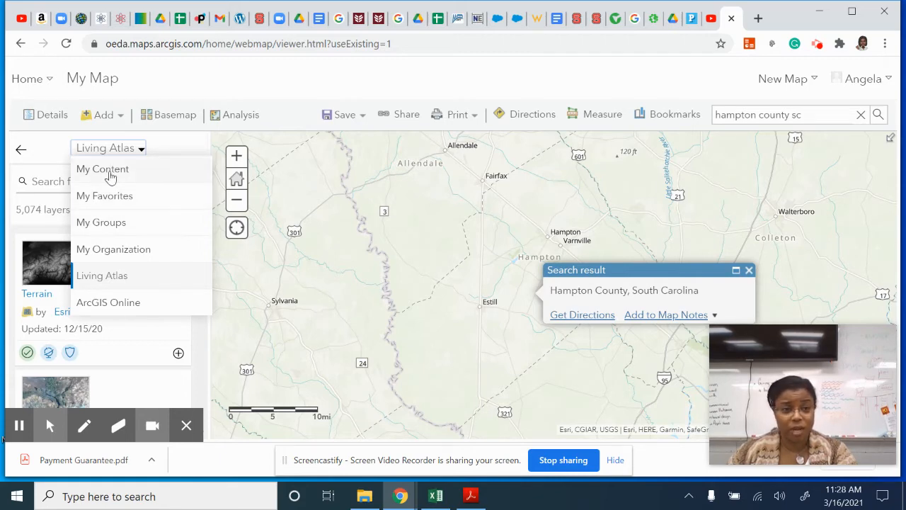
left_click(141, 152)
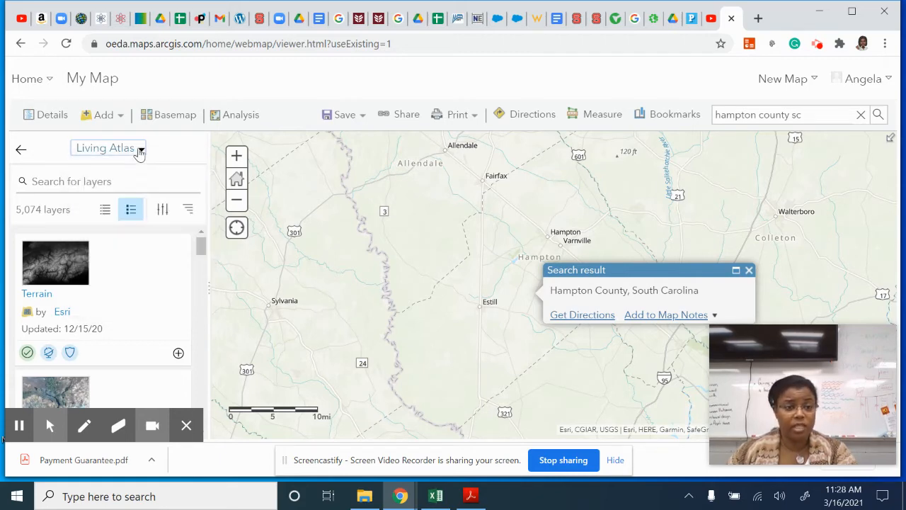
left_click(33, 182)
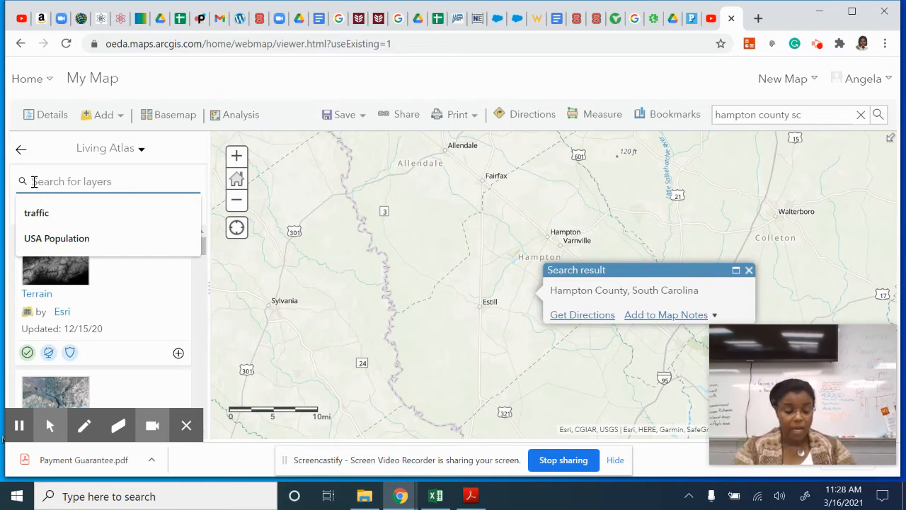
type("gender")
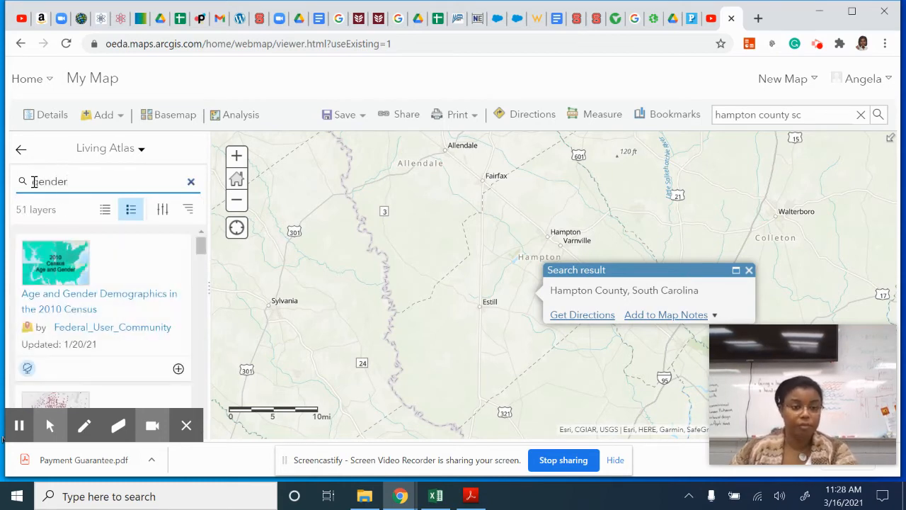
- Filter the gender layer results by the United States region
left_click(163, 212)
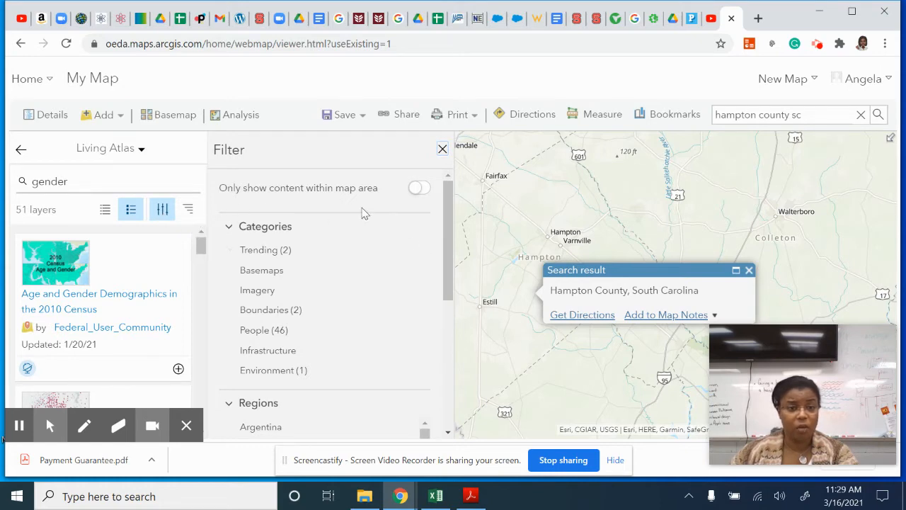
scroll(314, 314, "down", 1)
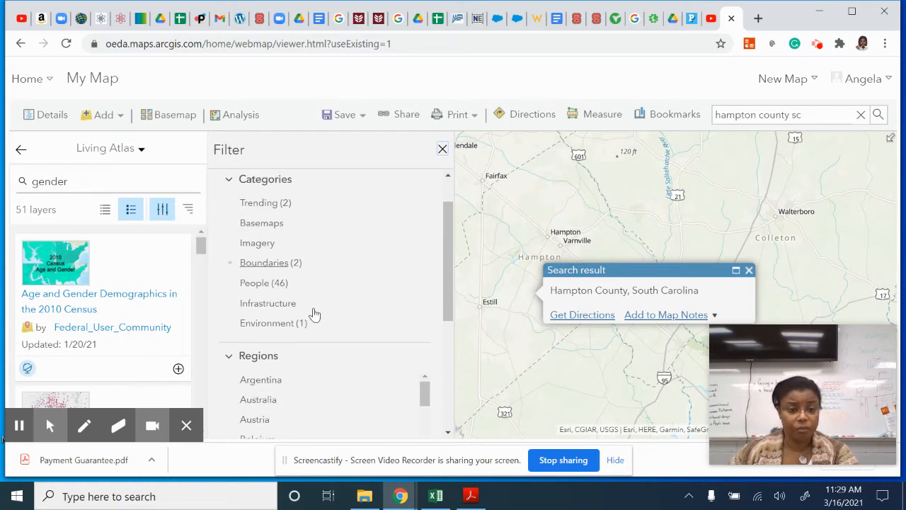
scroll(315, 314, "up", 1)
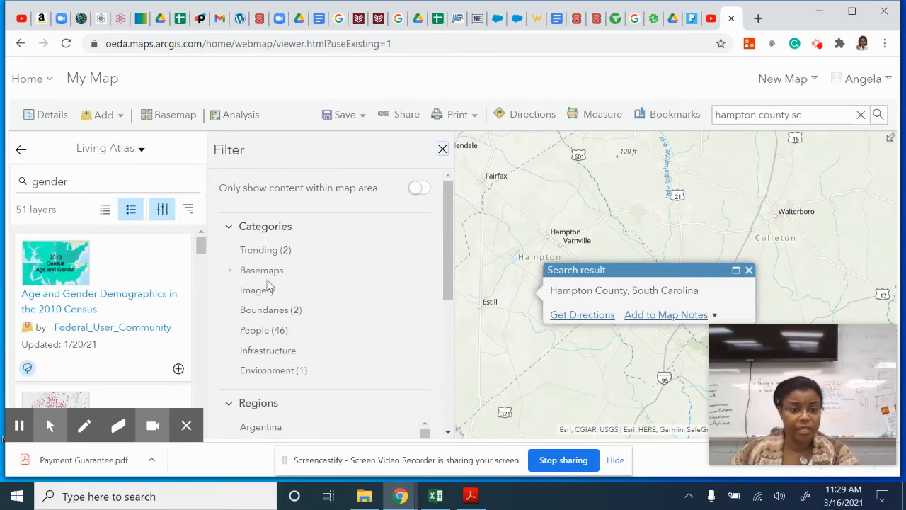
scroll(374, 344, "down", 2)
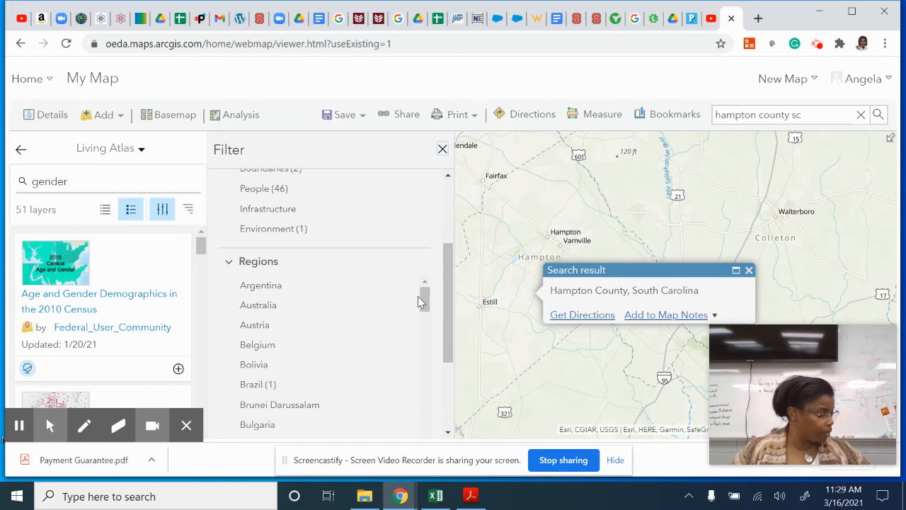
left_click(19, 425)
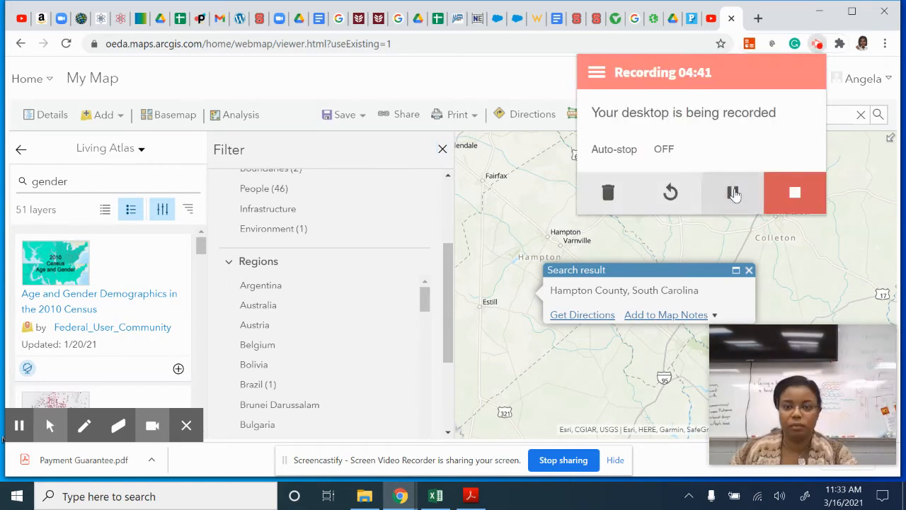
left_click(534, 87)
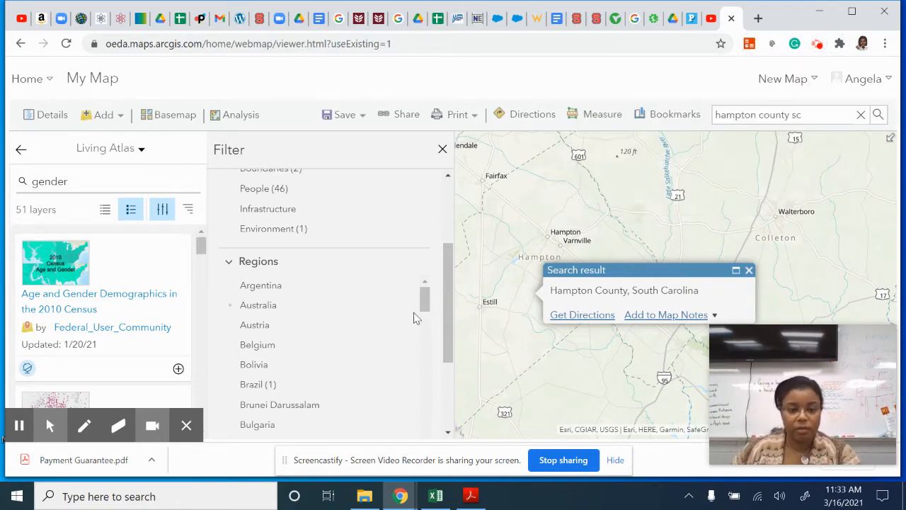
left_click_drag(427, 301, 398, 435)
scroll(391, 352, "down", 3)
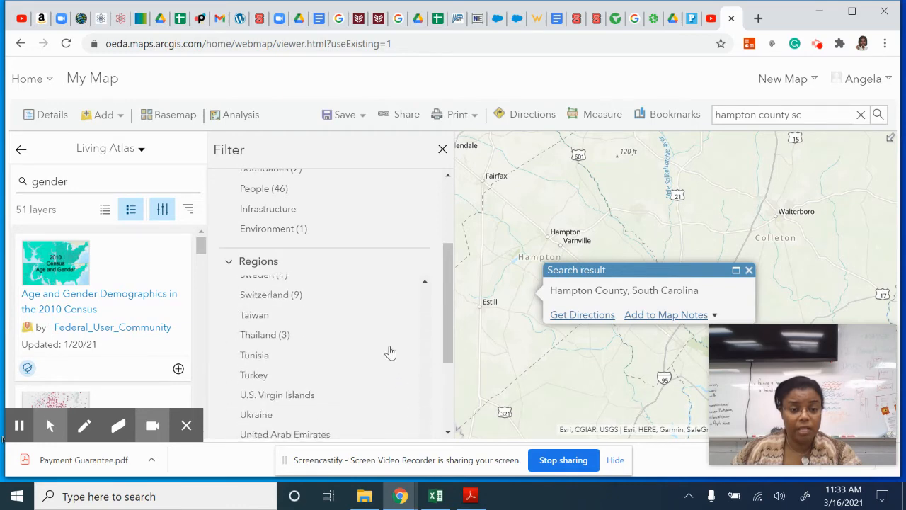
scroll(391, 353, "down", 2)
left_click(282, 414)
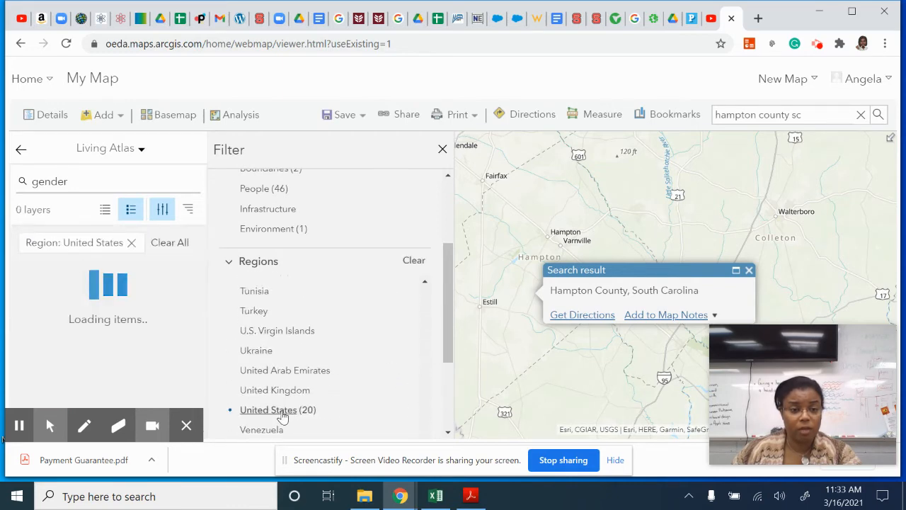
- Examine the item type and tag options available for filtering the layers
left_click_drag(451, 276, 435, 360)
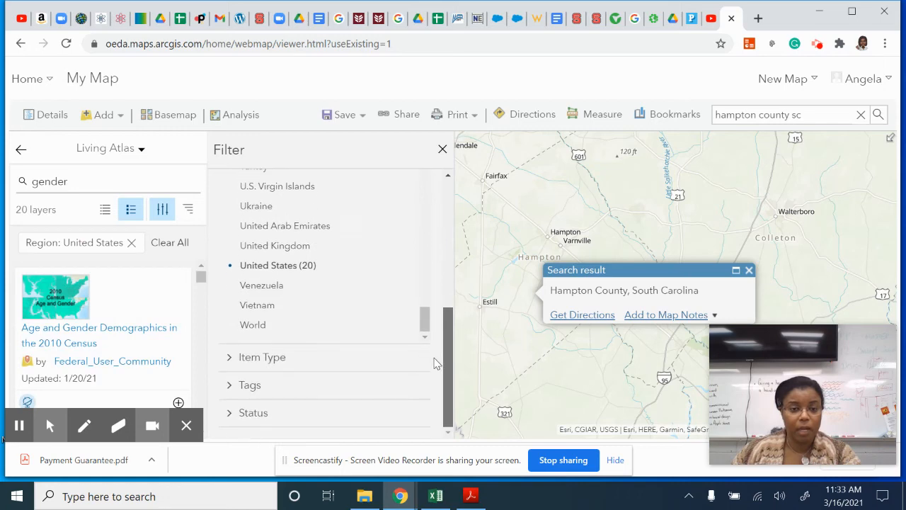
left_click(228, 360)
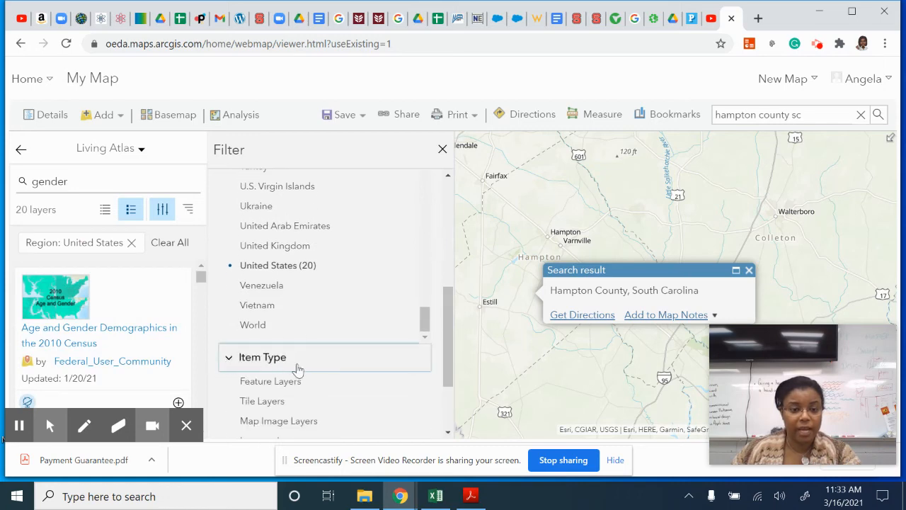
scroll(347, 385, "down", 3)
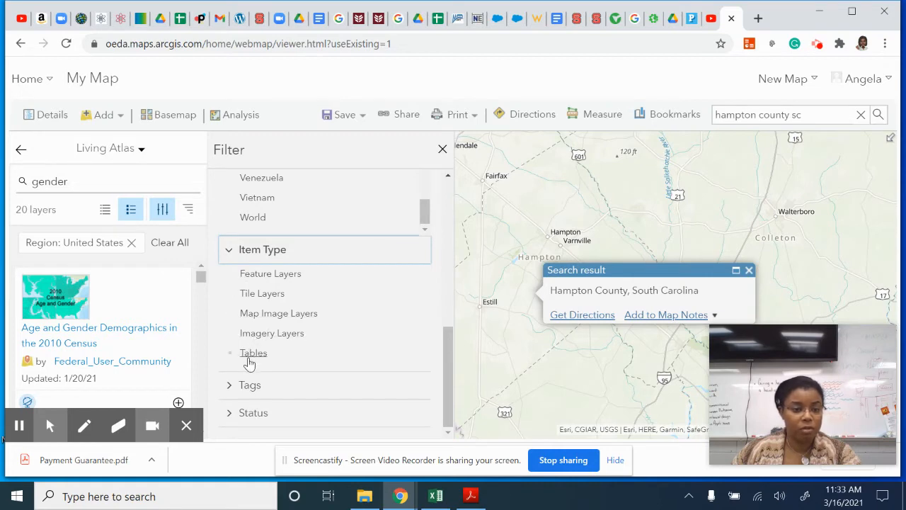
left_click(247, 382)
scroll(246, 375, "down", 3)
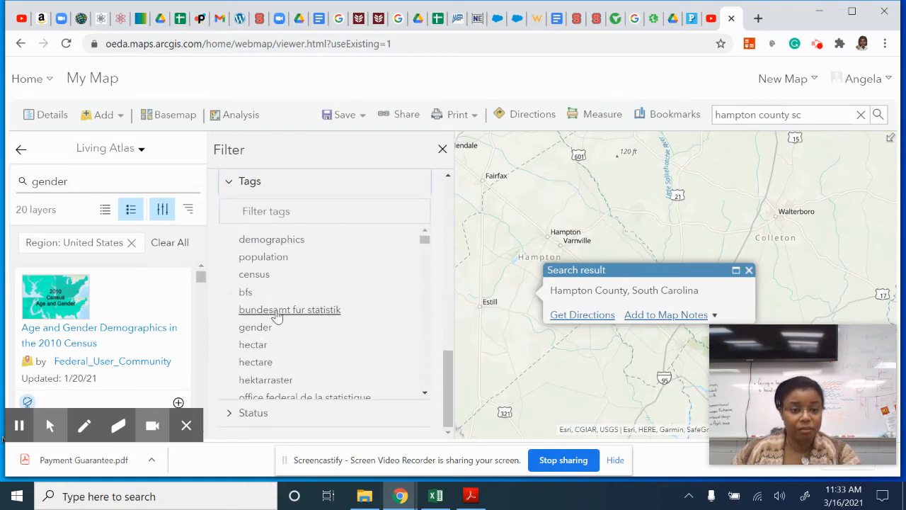
scroll(279, 318, "down", 5)
scroll(277, 327, "down", 5)
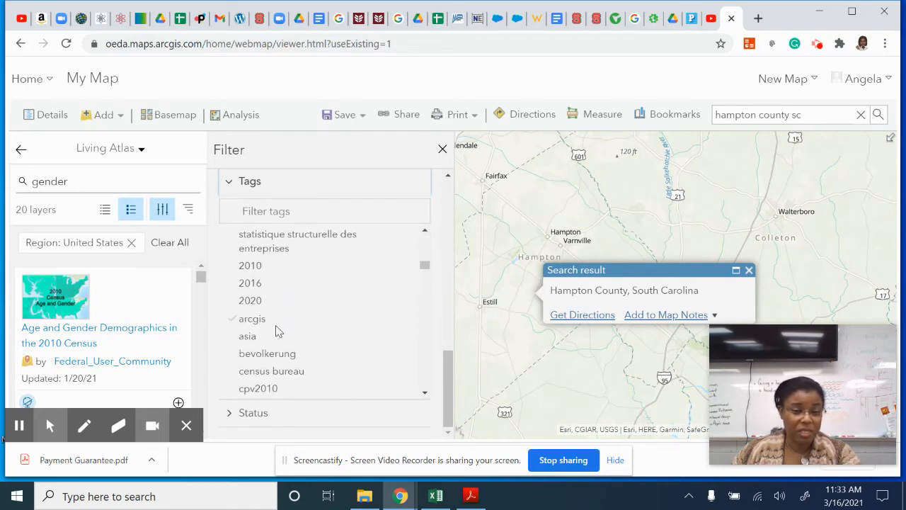
scroll(275, 325, "down", 5)
- Restrict the layer results to Authoritative status, close the filters and review the remaining layers
left_click(231, 413)
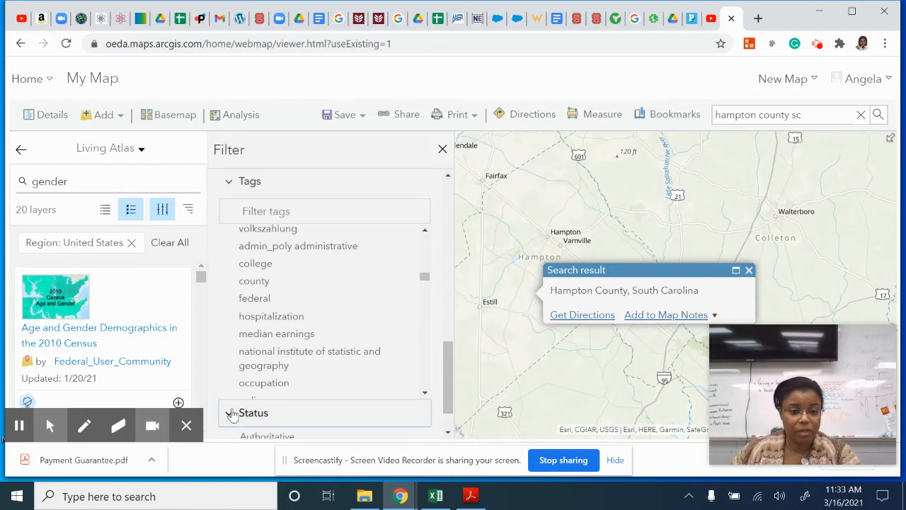
scroll(276, 332, "down", 5)
scroll(403, 418, "down", 1)
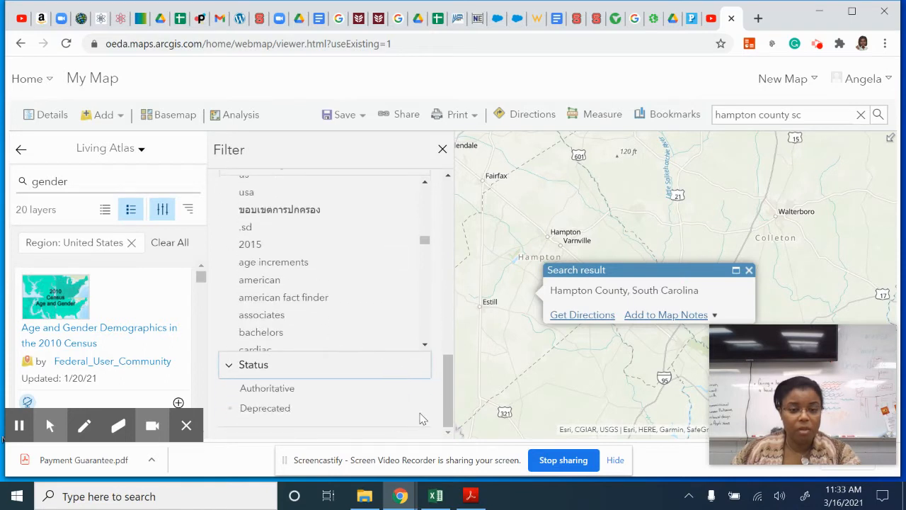
left_click(273, 391)
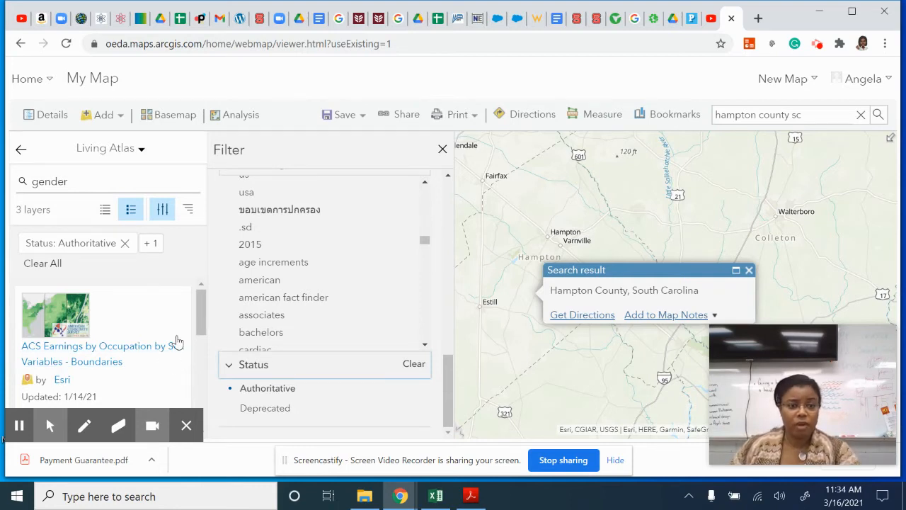
left_click(442, 152)
left_click_drag(199, 304, 195, 350)
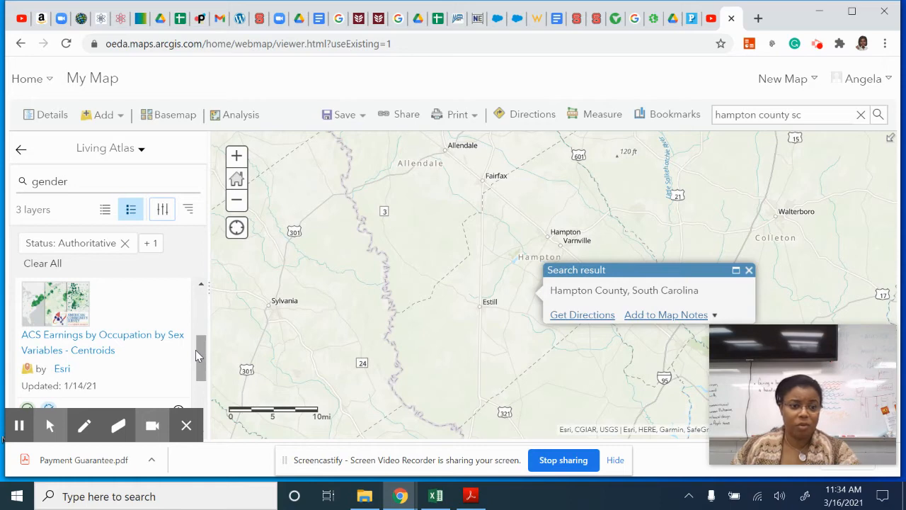
scroll(196, 351, "up", 3)
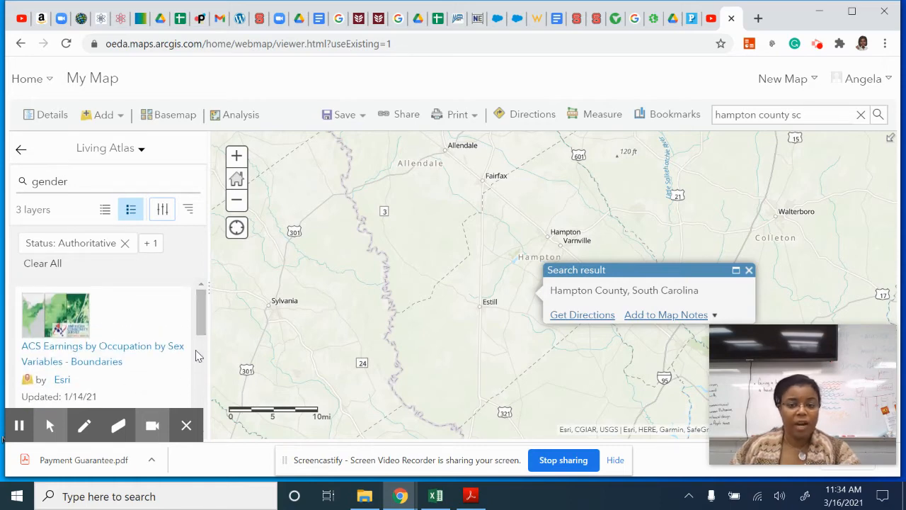
- Rerun the "gender" search and review the Authoritative layers listed for the United States
left_click(75, 182)
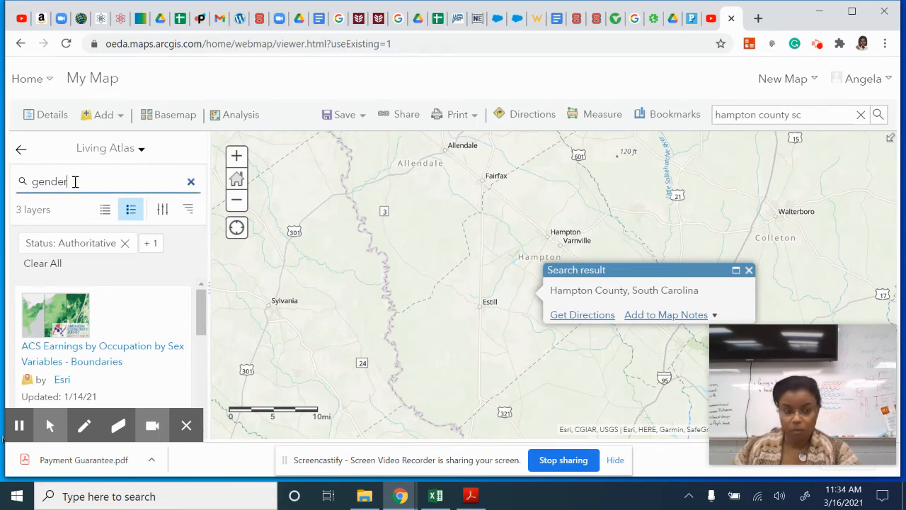
key("Return")
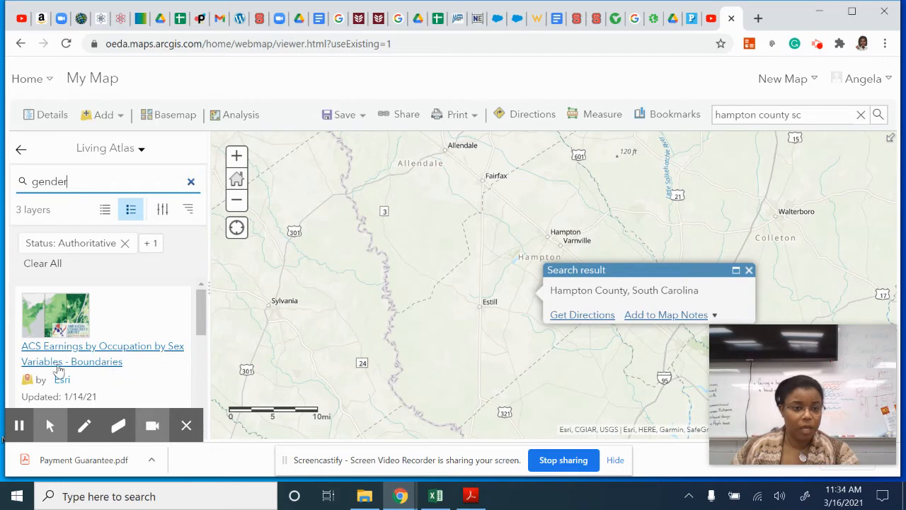
scroll(112, 378, "down", 2)
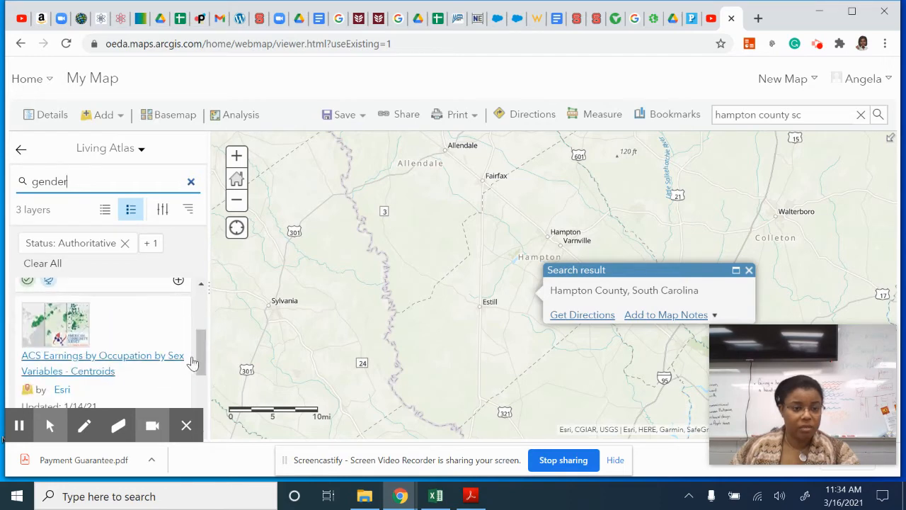
left_click_drag(202, 349, 198, 261)
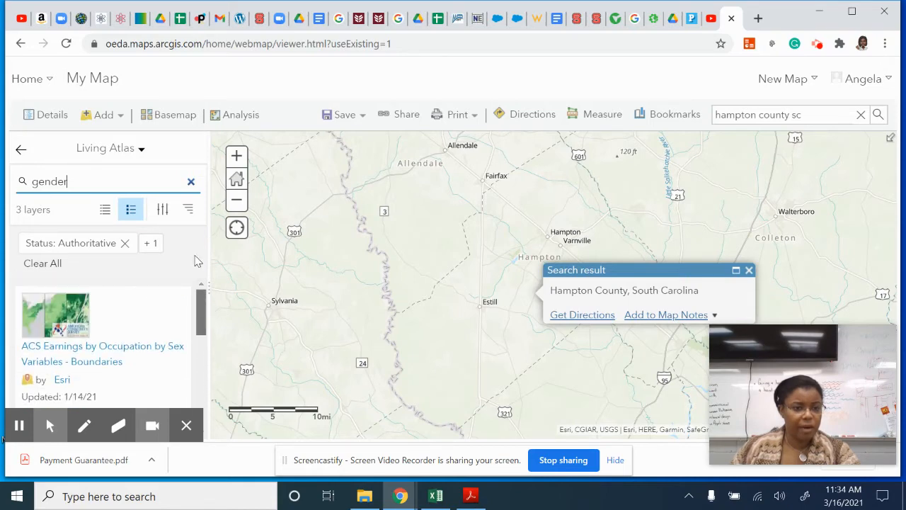
- Clear the Authoritative status filter from the gender layer results and close the filters
left_click(164, 210)
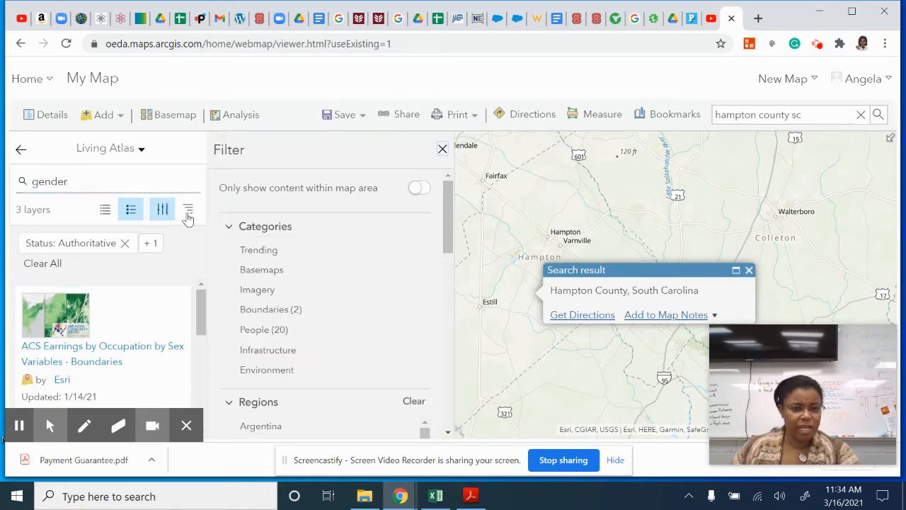
scroll(387, 371, "down", 15)
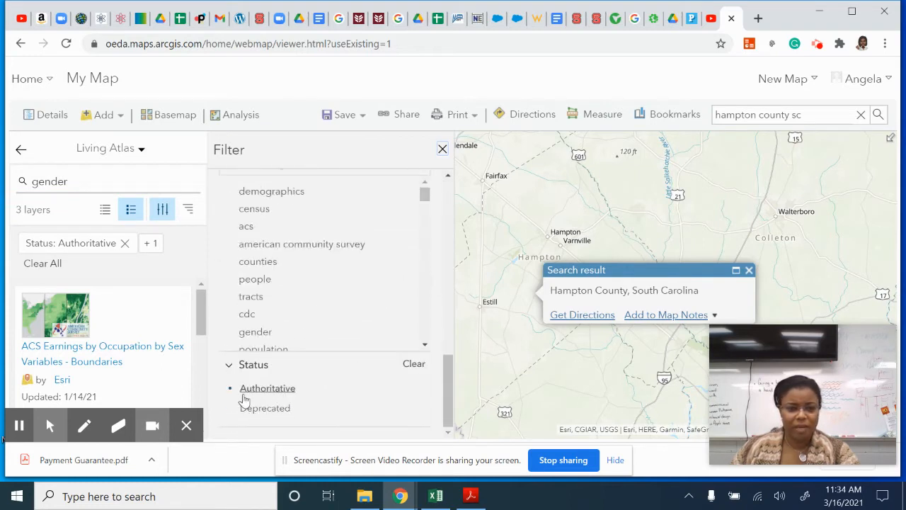
left_click(422, 366)
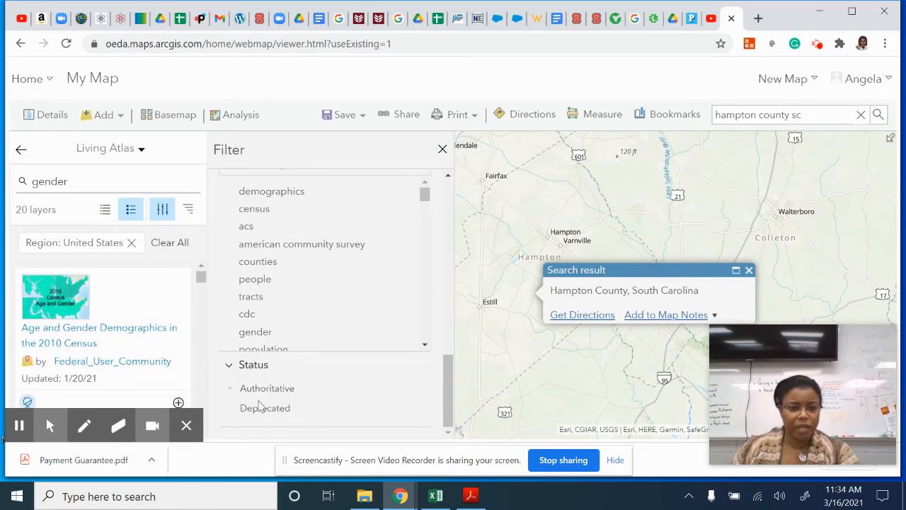
left_click(442, 152)
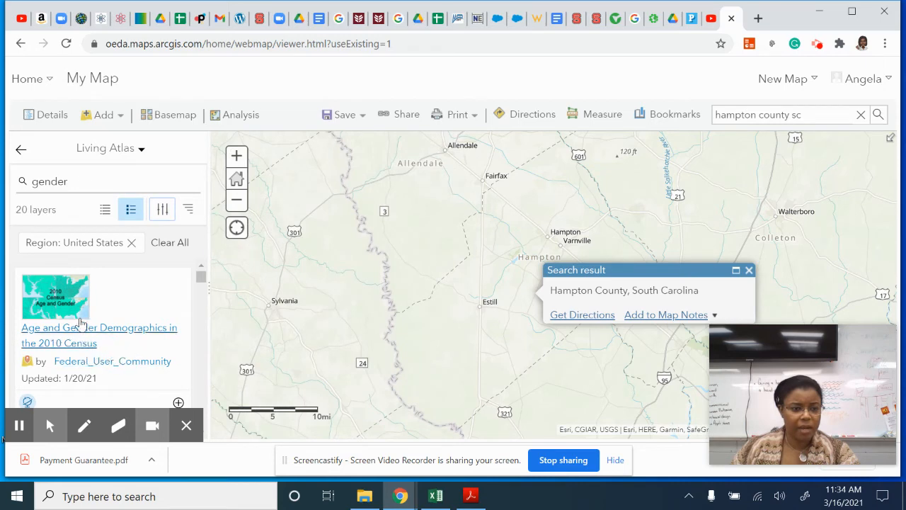
- Add the Age and Gender Demographics in the 2010 Census layer to the map and dismiss its details and the Hampton County search pop-up
left_click(113, 330)
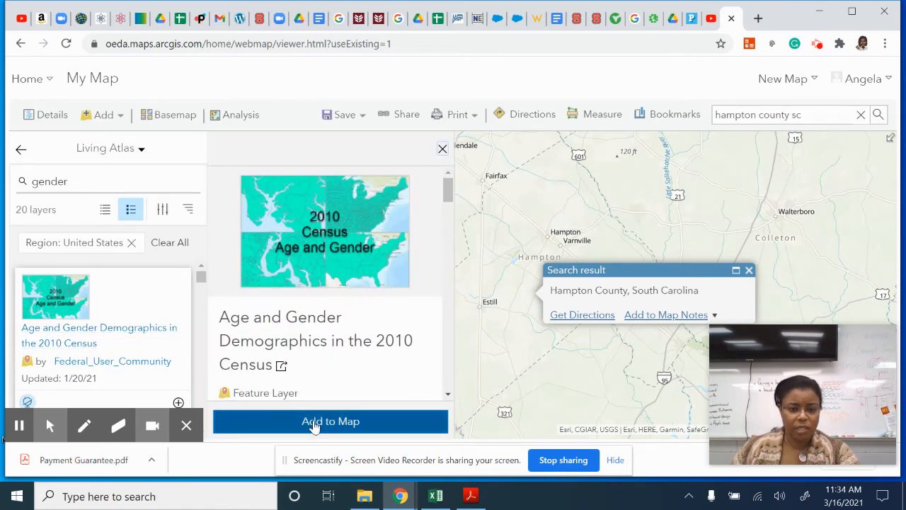
left_click(178, 403)
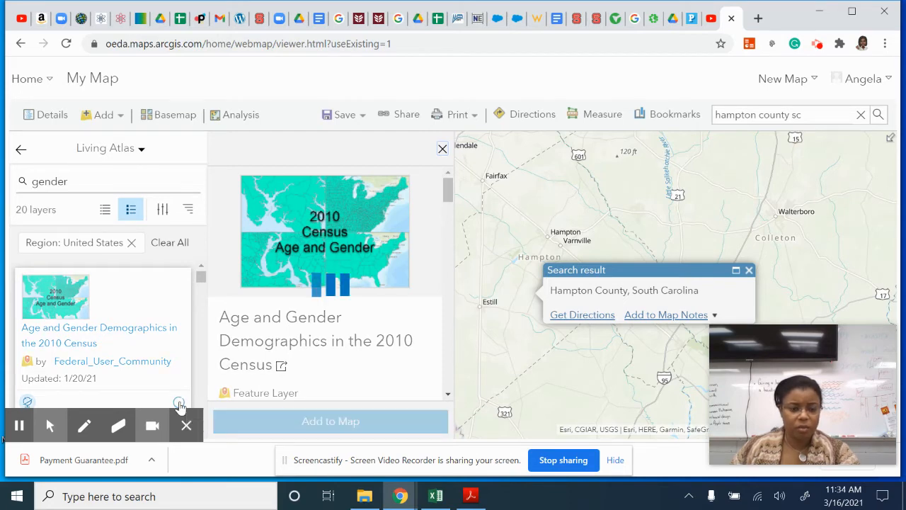
left_click(443, 150)
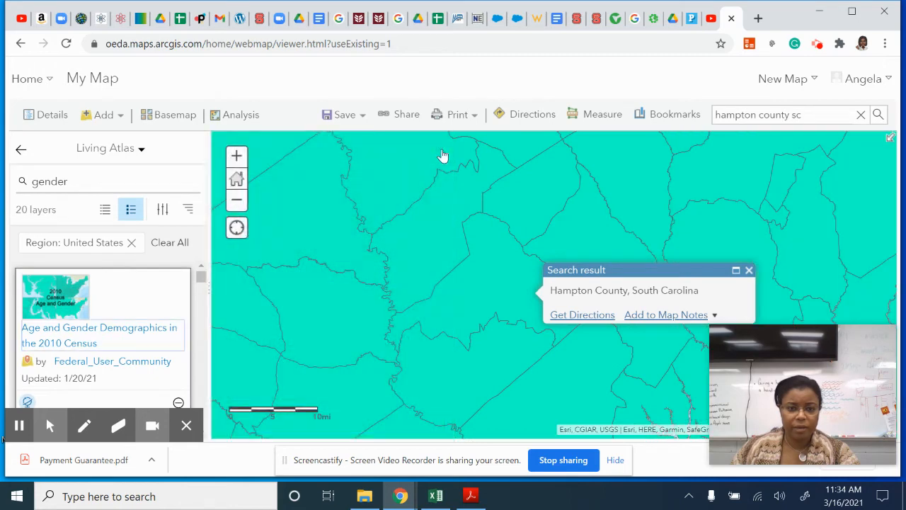
left_click(748, 270)
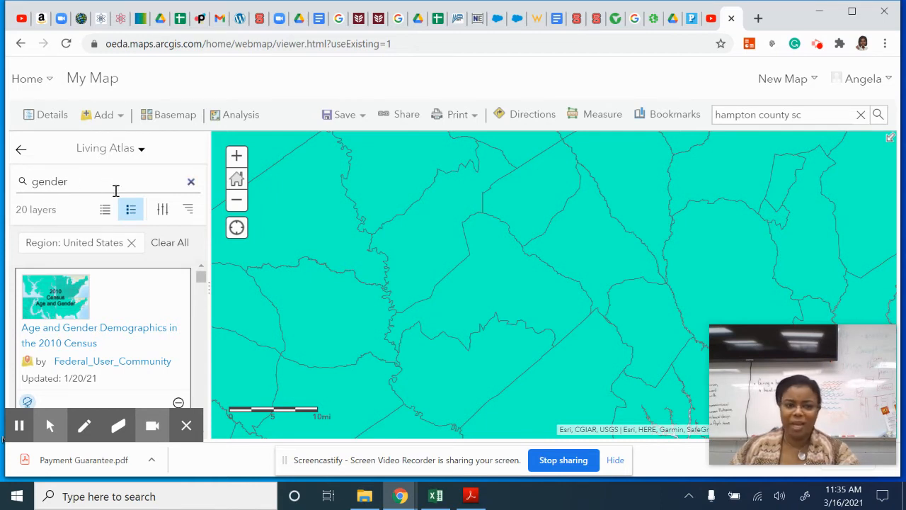
- Show the map contents and leave only the Tract demographics layer switched on, hiding the State, County and Block Group layers
left_click(21, 155)
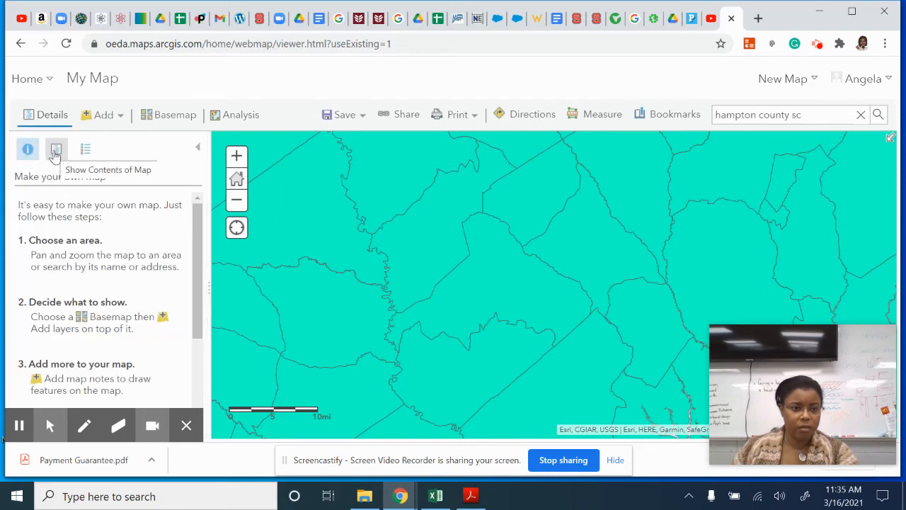
left_click(56, 150)
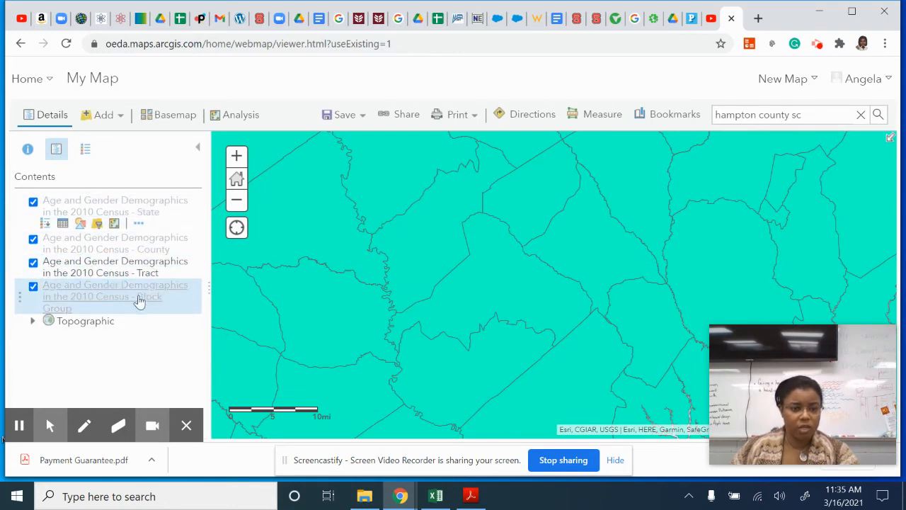
left_click(34, 202)
left_click(33, 262)
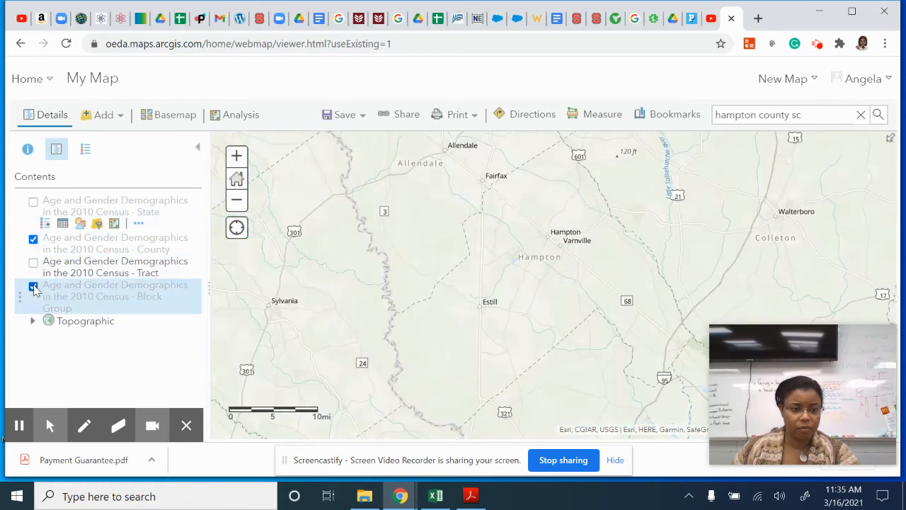
left_click(33, 286)
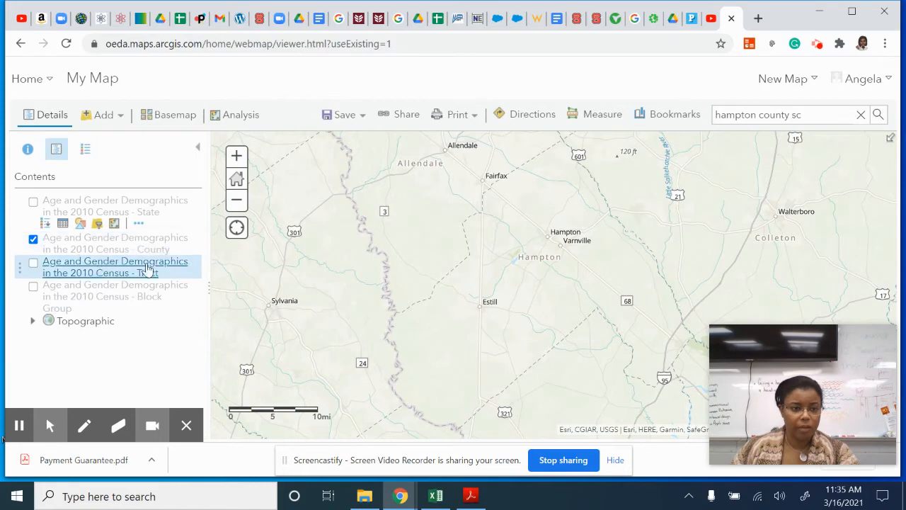
left_click(33, 241)
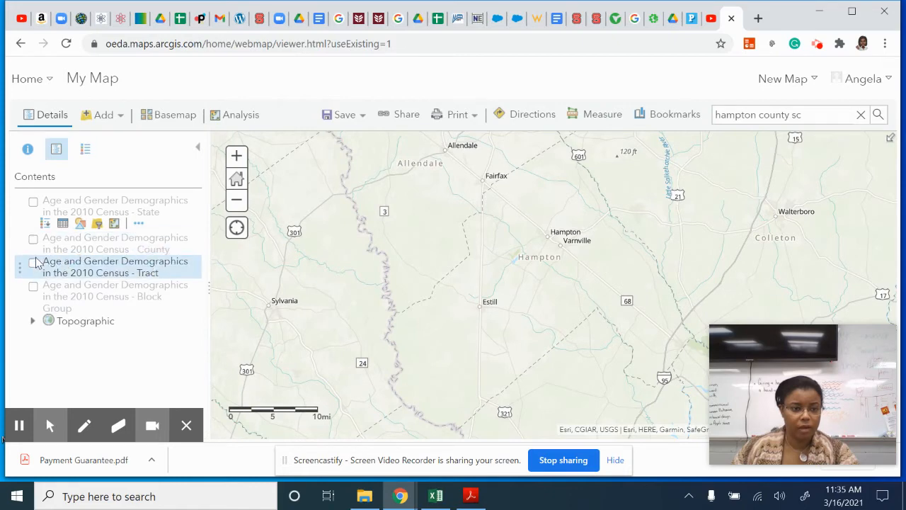
left_click(34, 263)
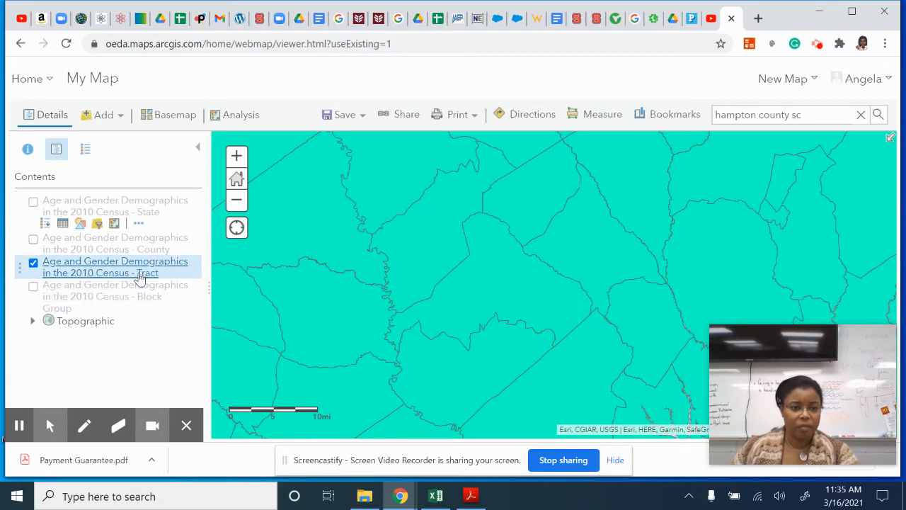
- Set the Tract layer's transparency to about 90%
mouse_move(140, 278)
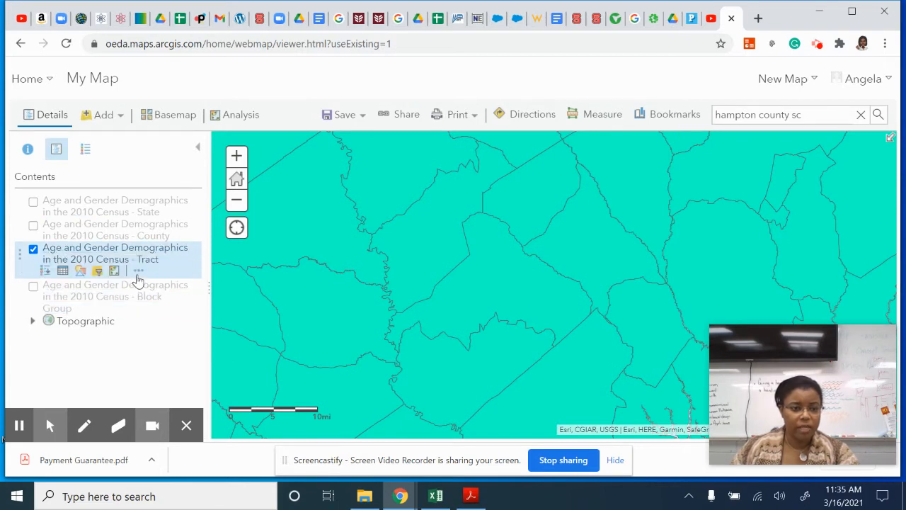
left_click(138, 272)
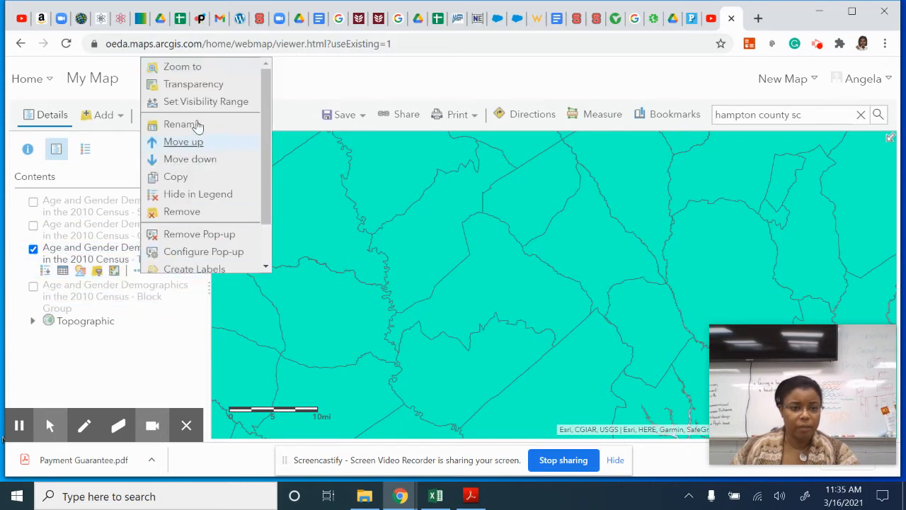
mouse_move(192, 91)
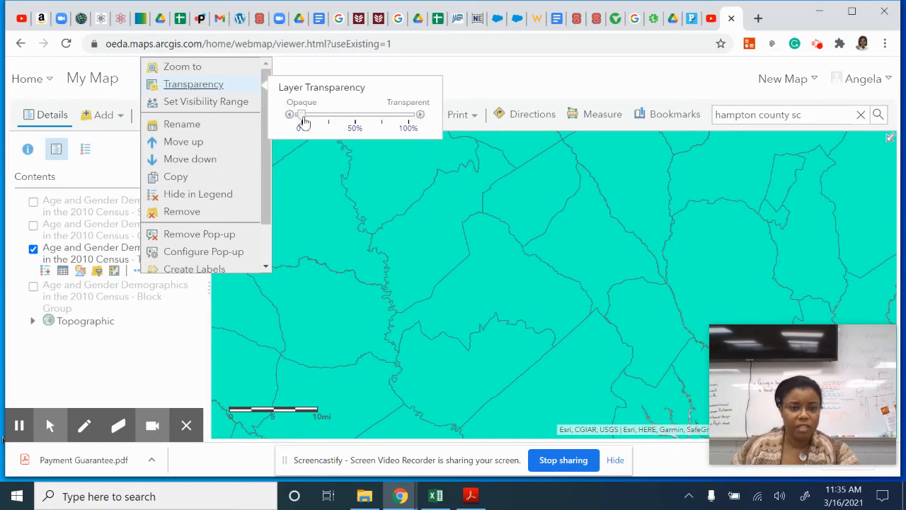
left_click_drag(301, 119, 398, 124)
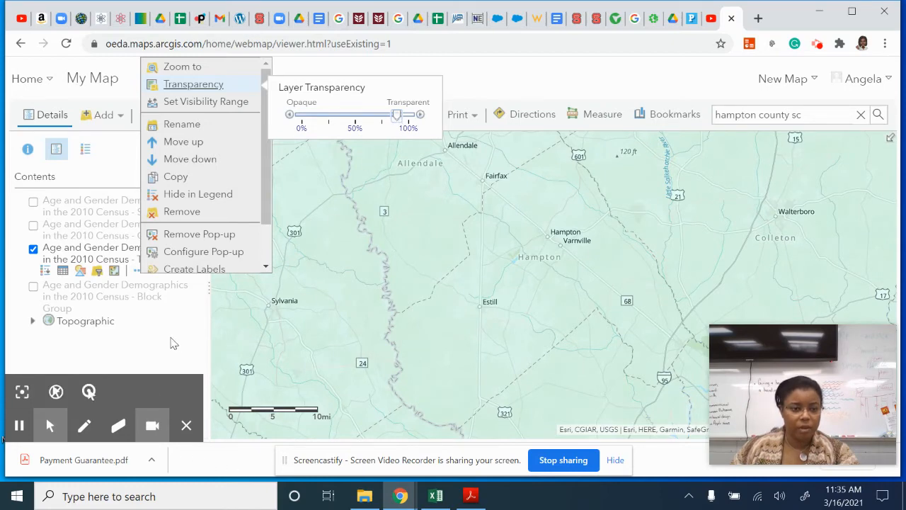
left_click(175, 344)
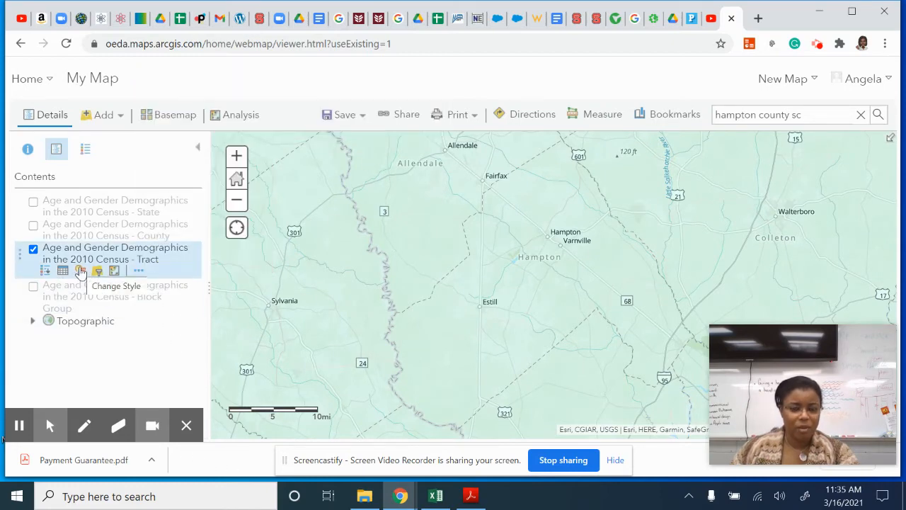
- Change the Tract layer's style to show the 2000 Population in Households (U.S. Census) attribute
left_click(80, 272)
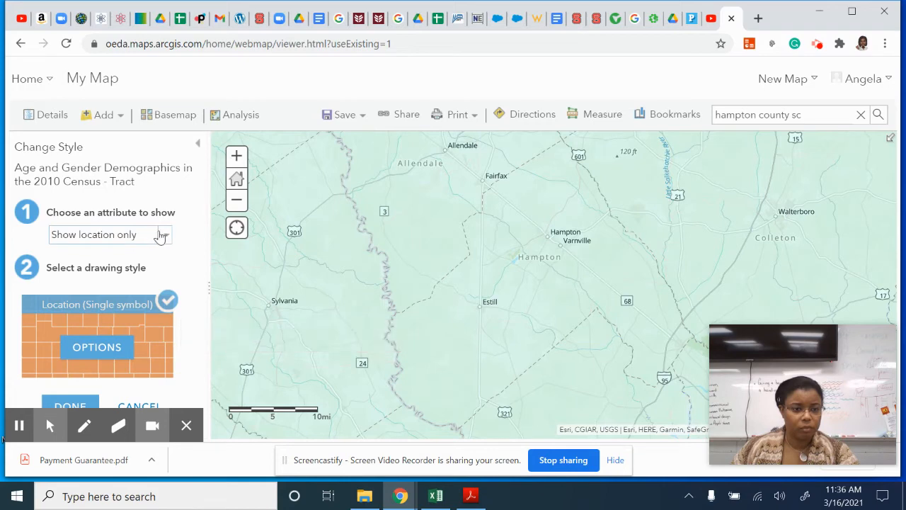
left_click(167, 236)
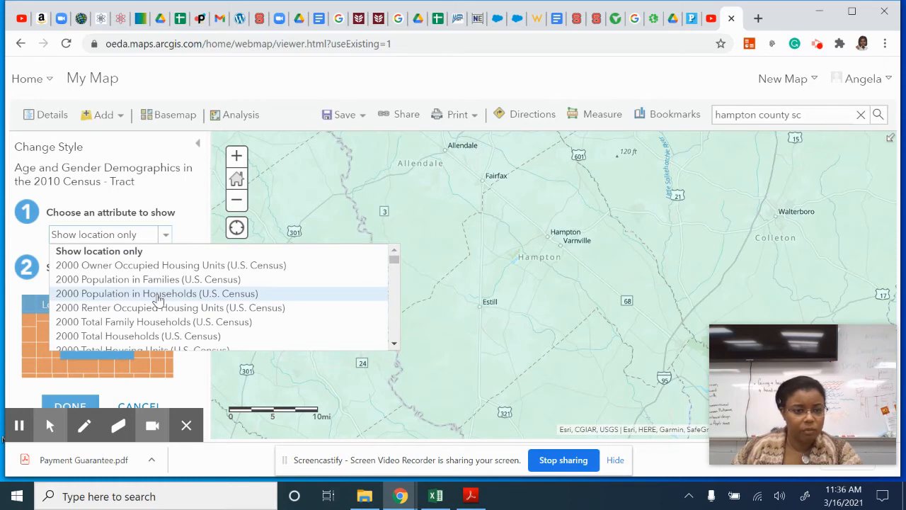
left_click(158, 293)
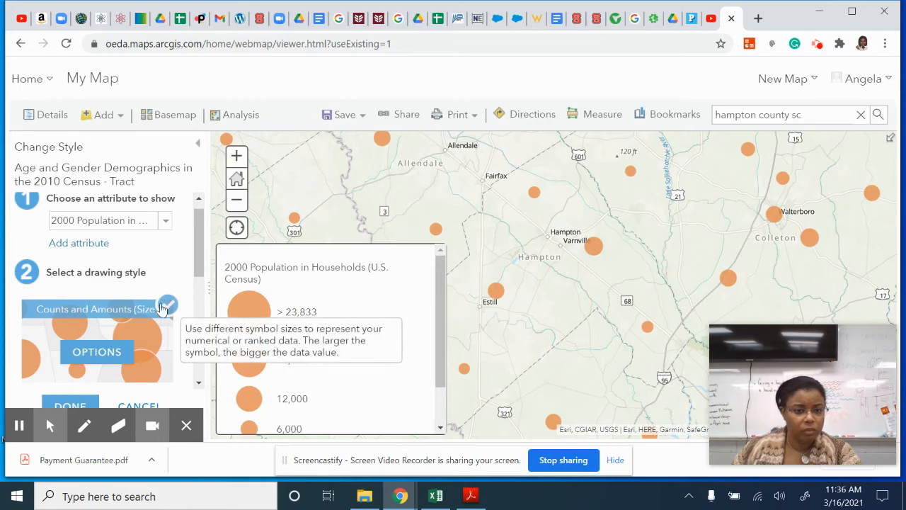
- Try the Location (Single symbol) drawing style, and return to Counts and Amounts (Size)
scroll(136, 319, "down", 3)
scroll(136, 320, "up", 1)
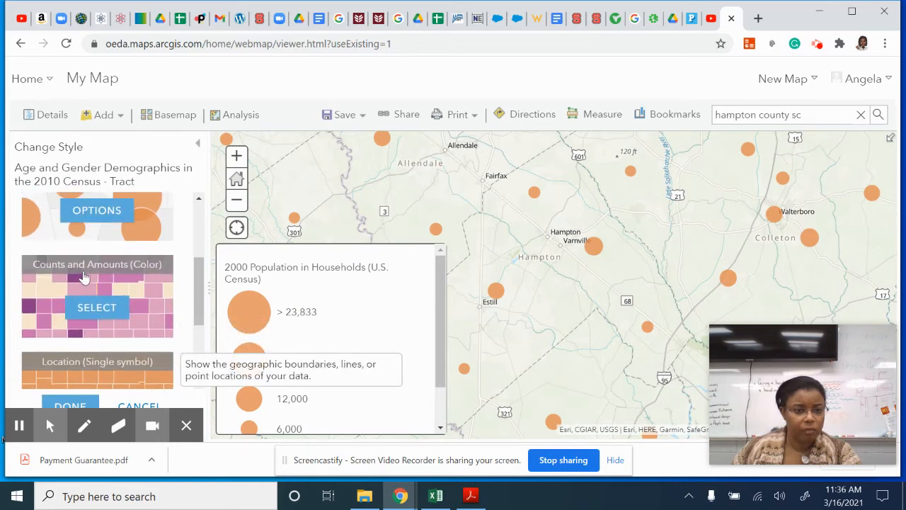
scroll(79, 360, "down", 1)
left_click(85, 337)
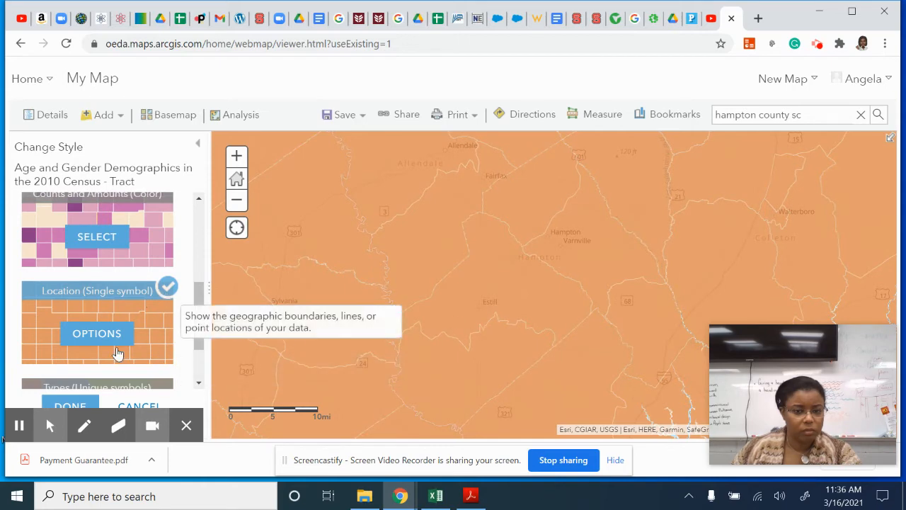
scroll(117, 358, "down", 1)
scroll(113, 361, "up", 3)
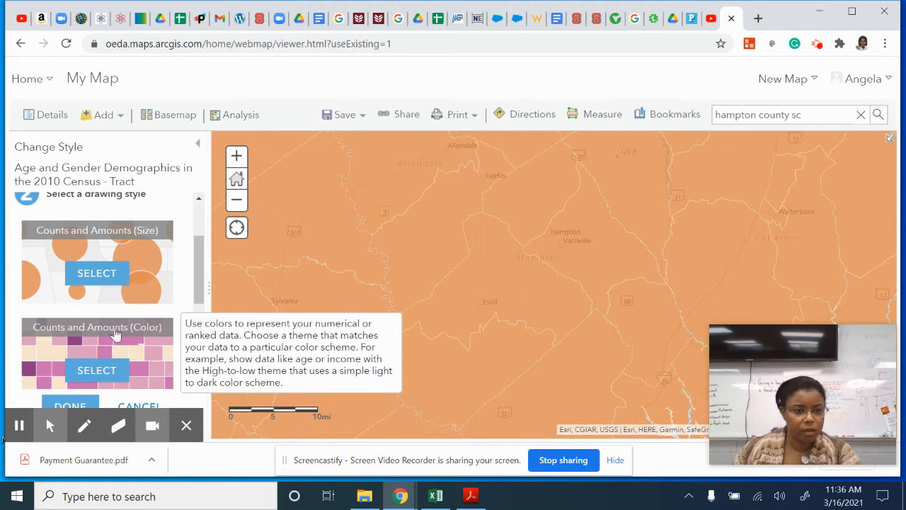
left_click(99, 278)
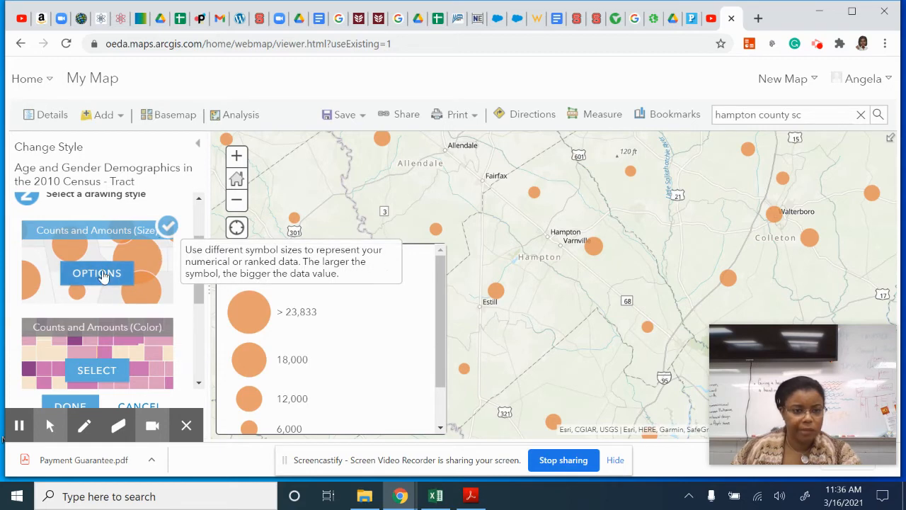
- In the Counts and Amounts (Size) options, set the overall transparency of the population circles to about 65%
left_click(101, 276)
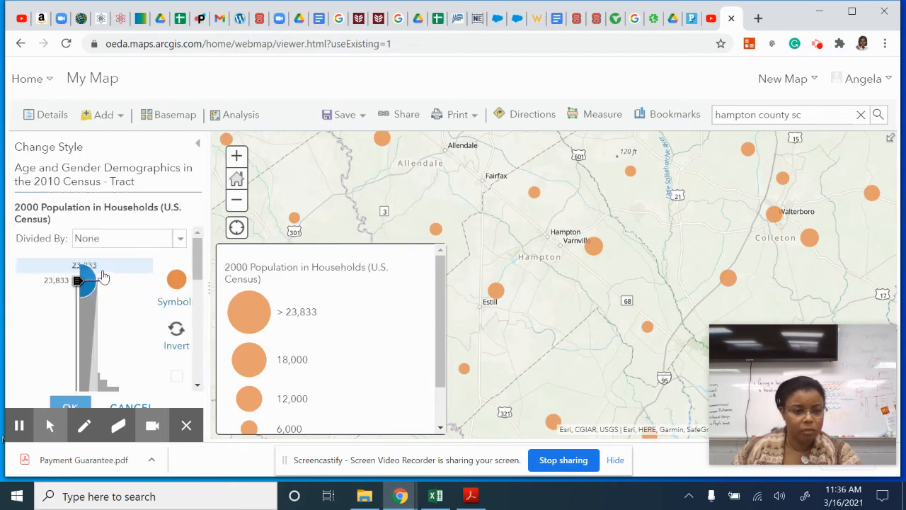
scroll(127, 326, "down", 5)
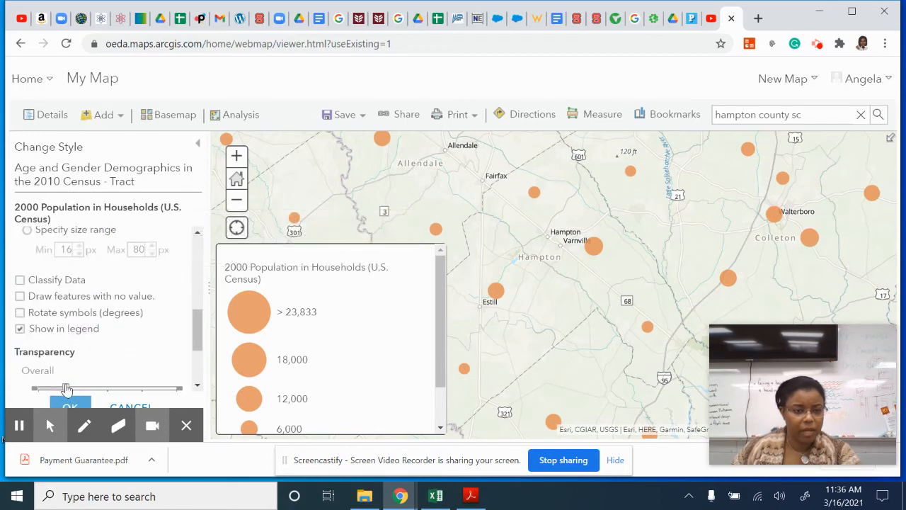
scroll(65, 388, "down", 2)
left_click_drag(65, 275, 137, 279)
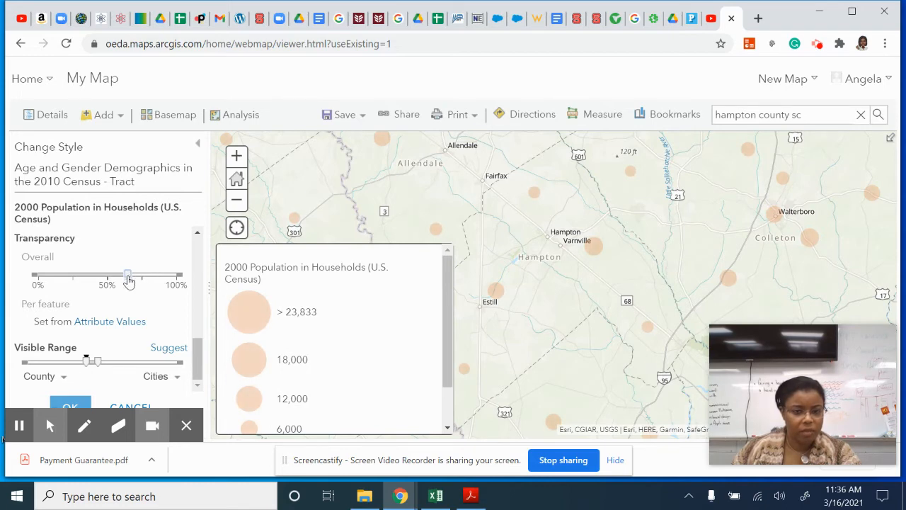
- Change the Tract layer's population symbol to the purple star shape and finish the style changes
scroll(131, 290, "up", 3)
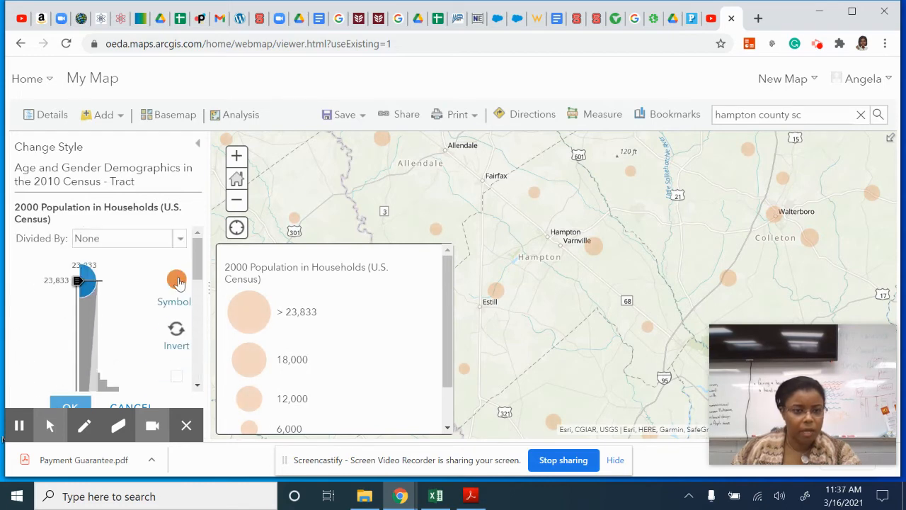
left_click(172, 286)
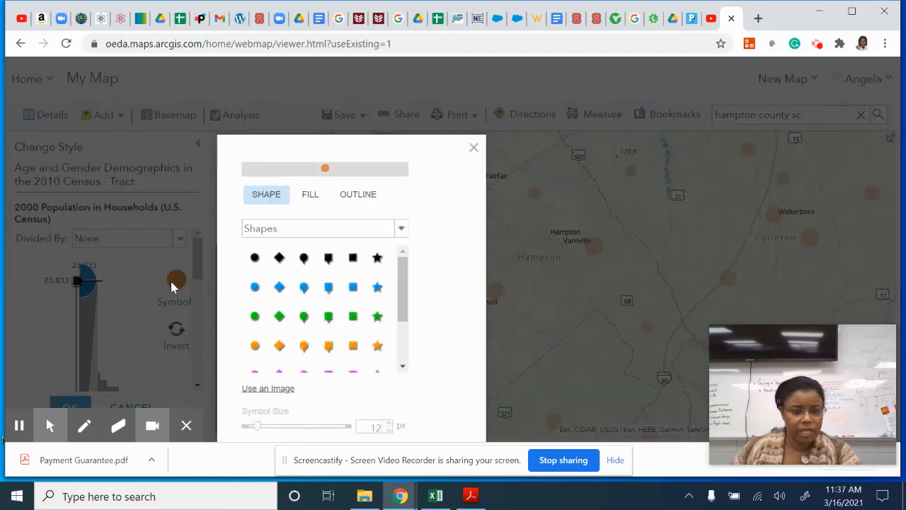
scroll(304, 362, "down", 2)
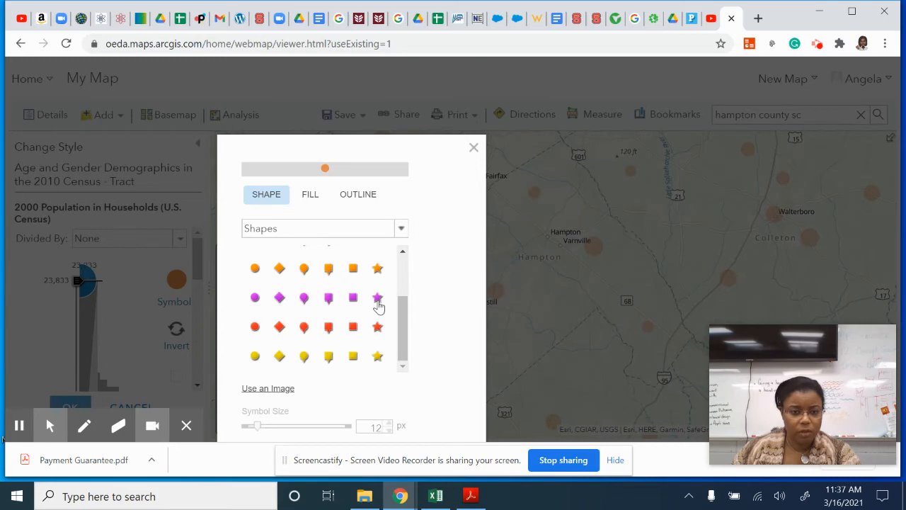
left_click(379, 297)
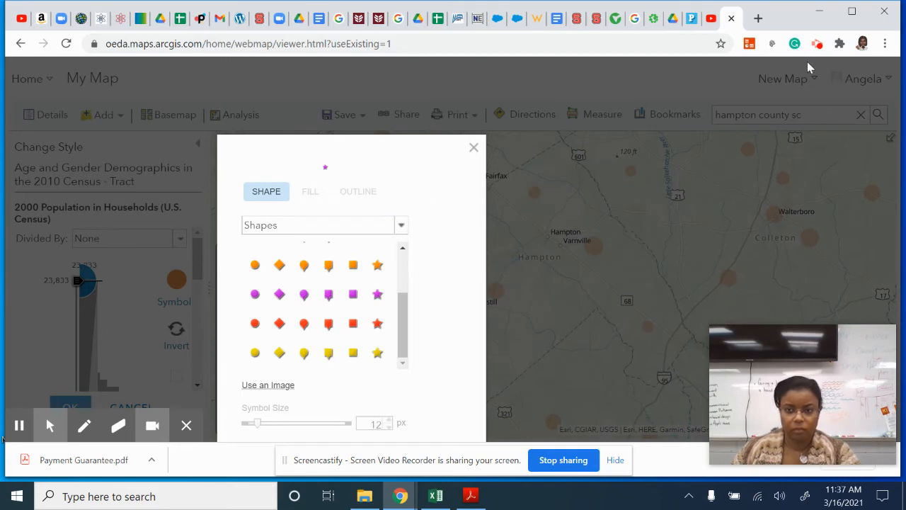
double_click(783, 19)
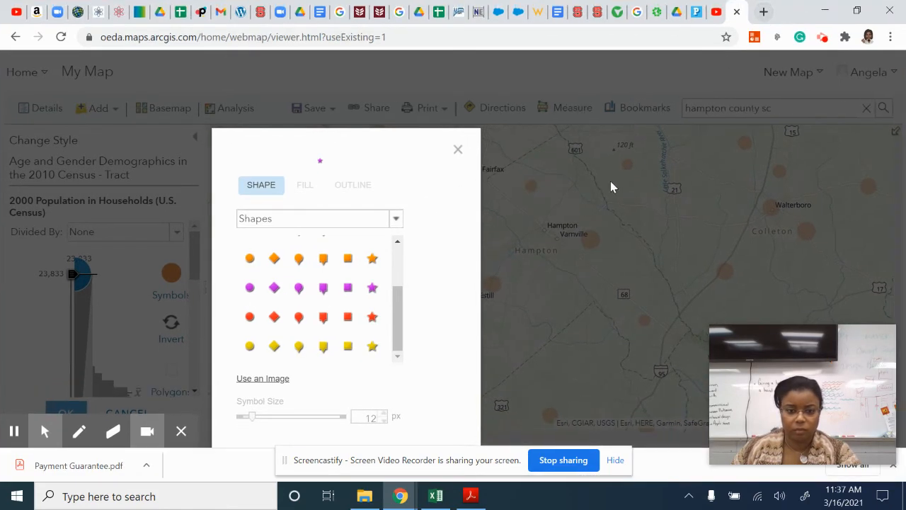
left_click_drag(403, 148, 416, 91)
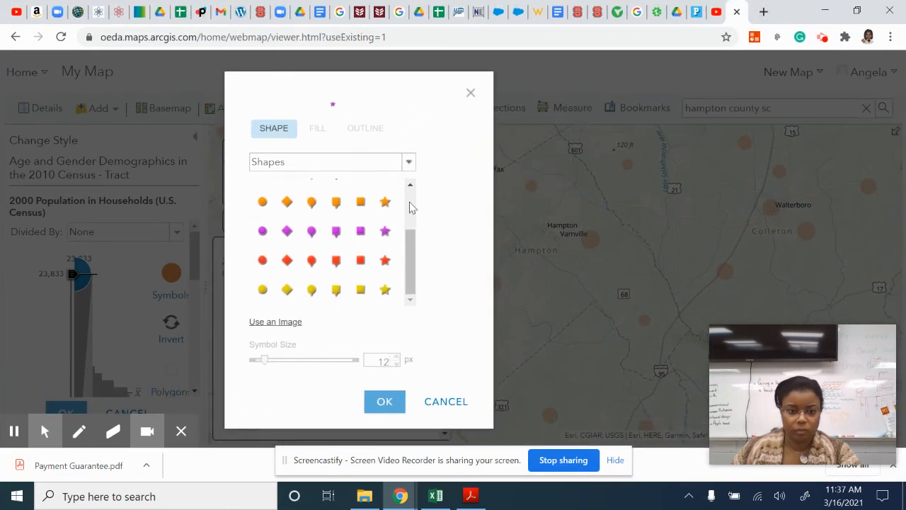
left_click(379, 410)
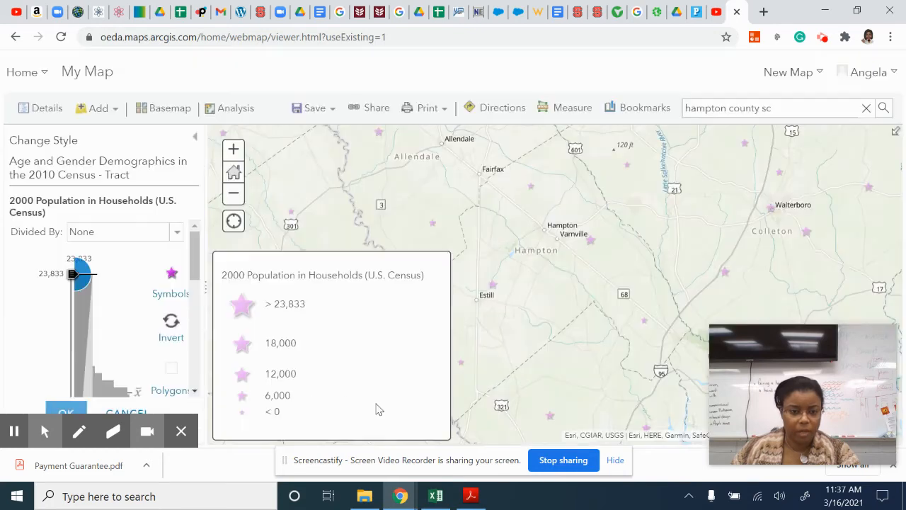
left_click(66, 412)
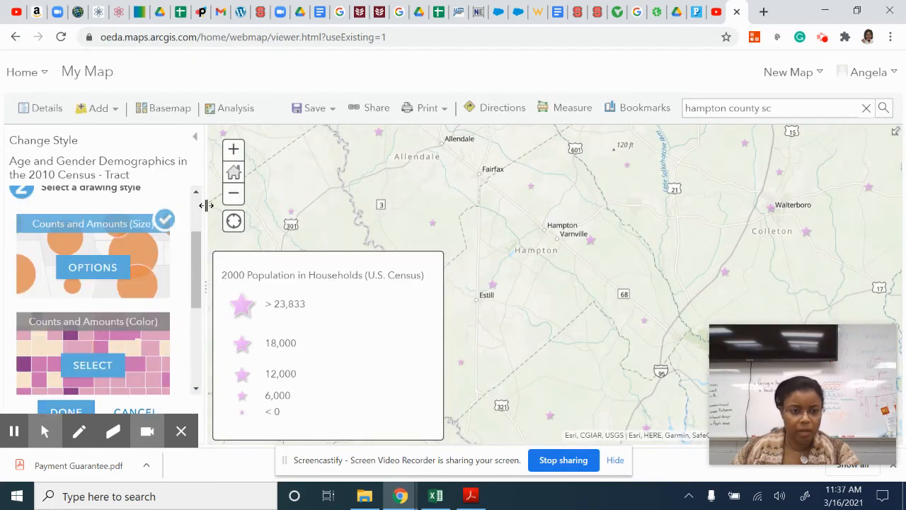
scroll(85, 283, "down", 3)
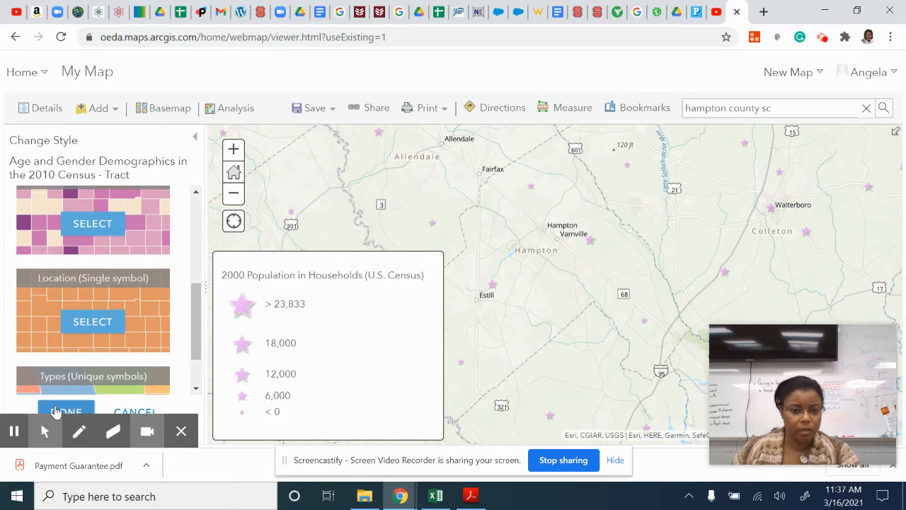
left_click(63, 412)
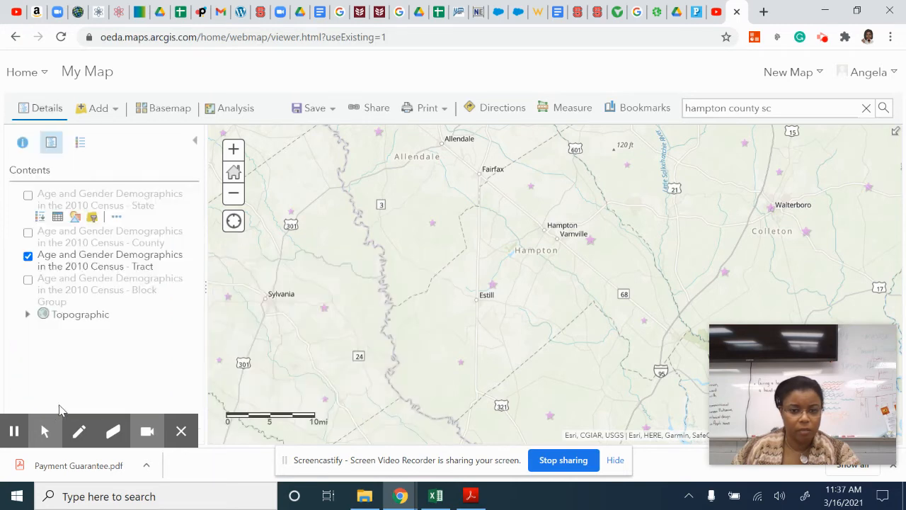
- Examine the population and age-group attributes of the census tract south of Estill
left_click(461, 368)
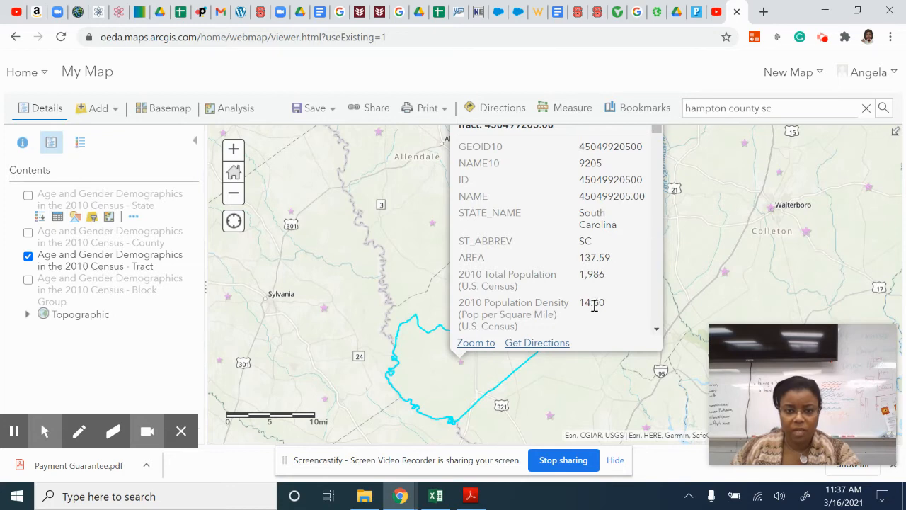
scroll(593, 305, "down", 2)
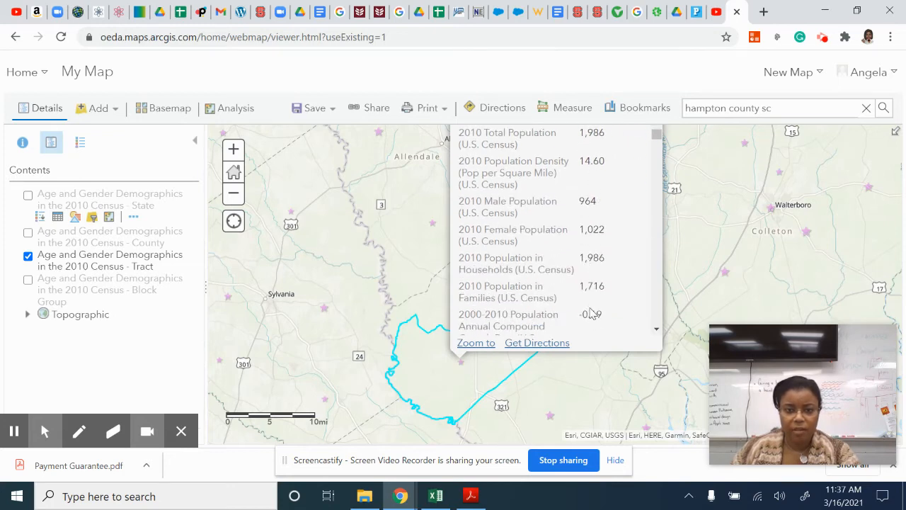
scroll(593, 314, "down", 2)
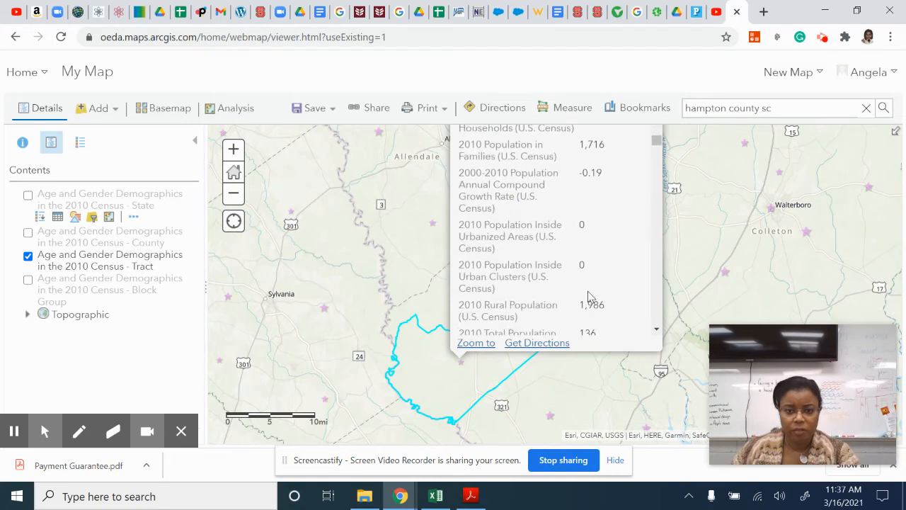
scroll(588, 293, "down", 7)
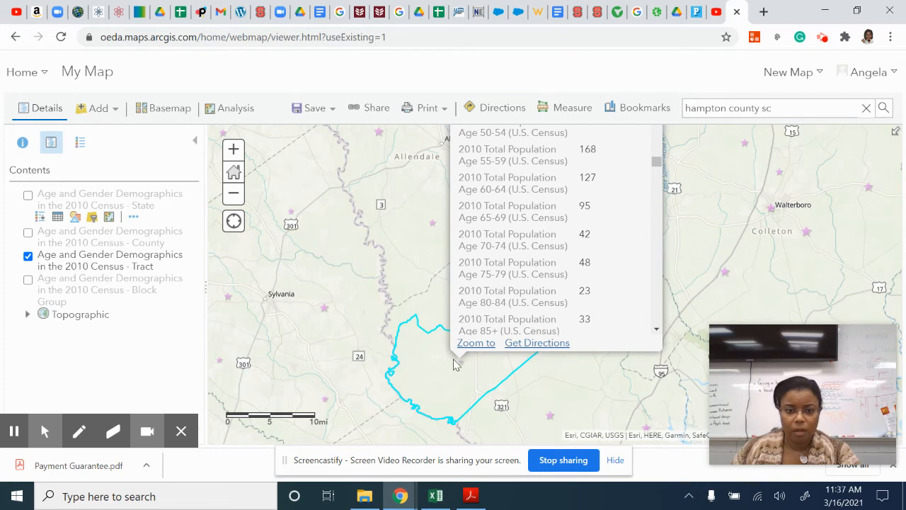
left_click(435, 373)
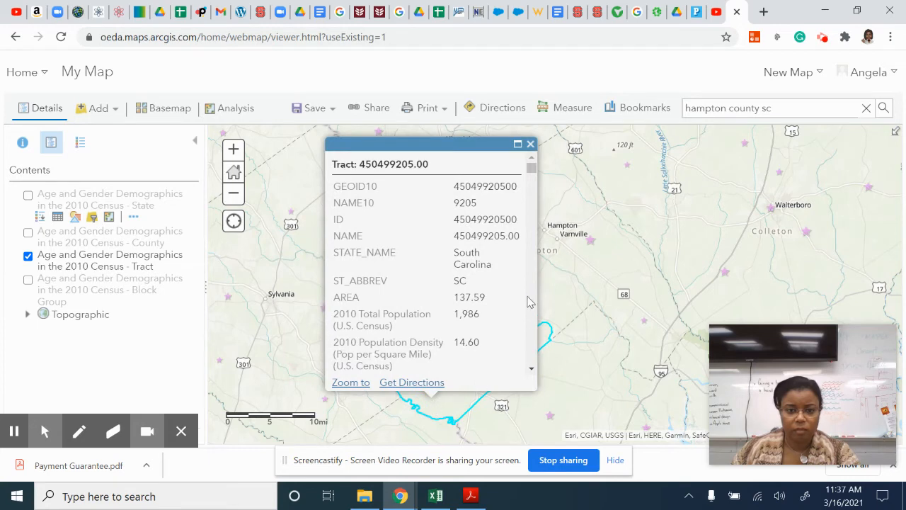
- Examine the population attributes of the census tract around Estill
left_click(555, 303)
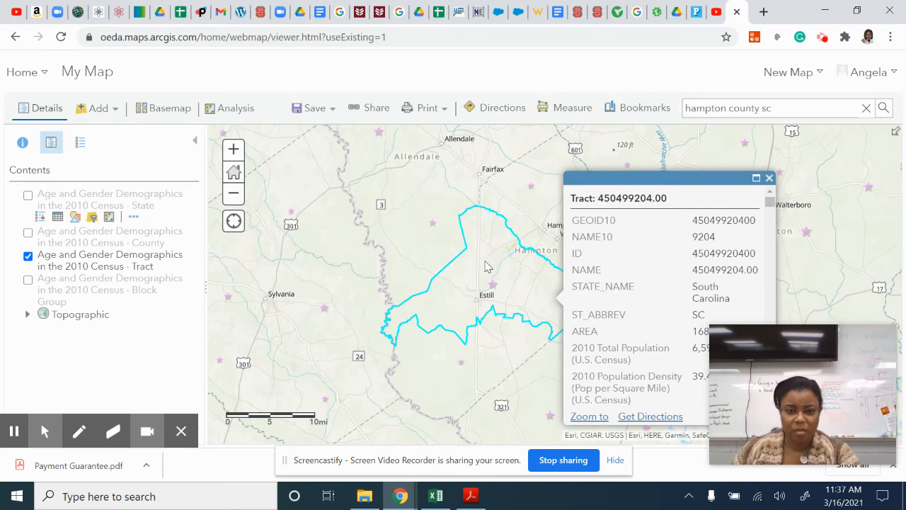
scroll(666, 322, "down", 2)
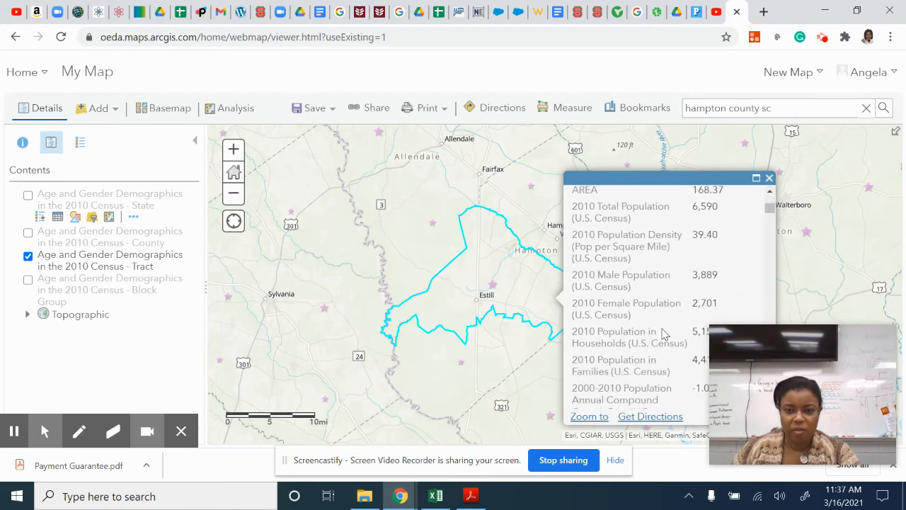
scroll(664, 335, "down", 2)
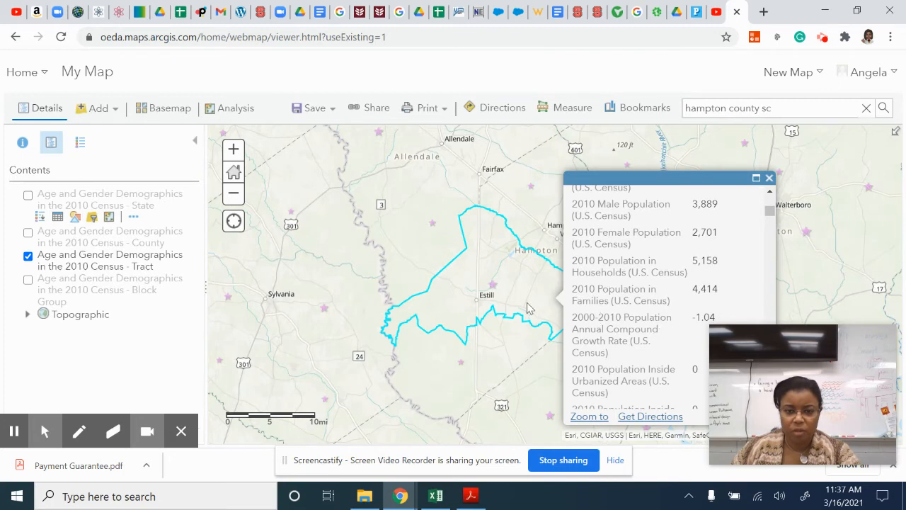
- Compare the pop-up data of Hampton County's tracts, including those around Fairfax, Varnville and east of route 68, and close the pop-up
left_click(534, 208)
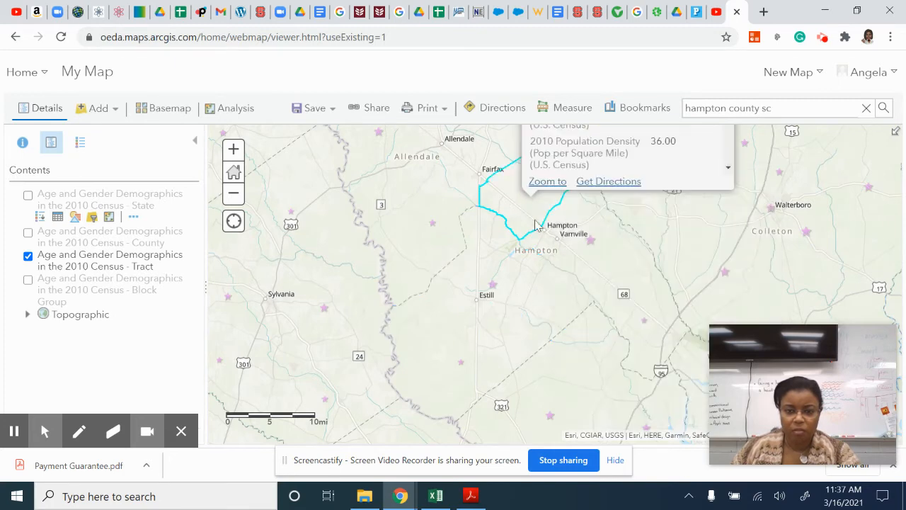
left_click(624, 267)
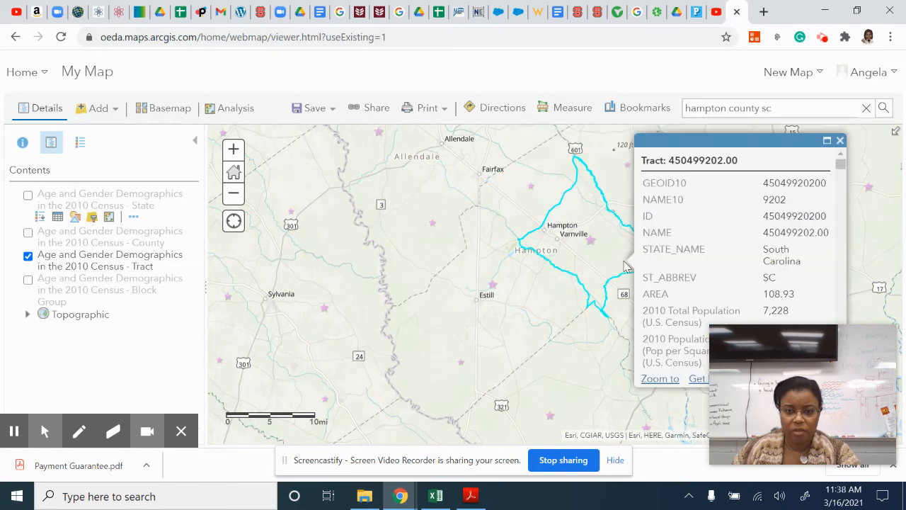
left_click(537, 301)
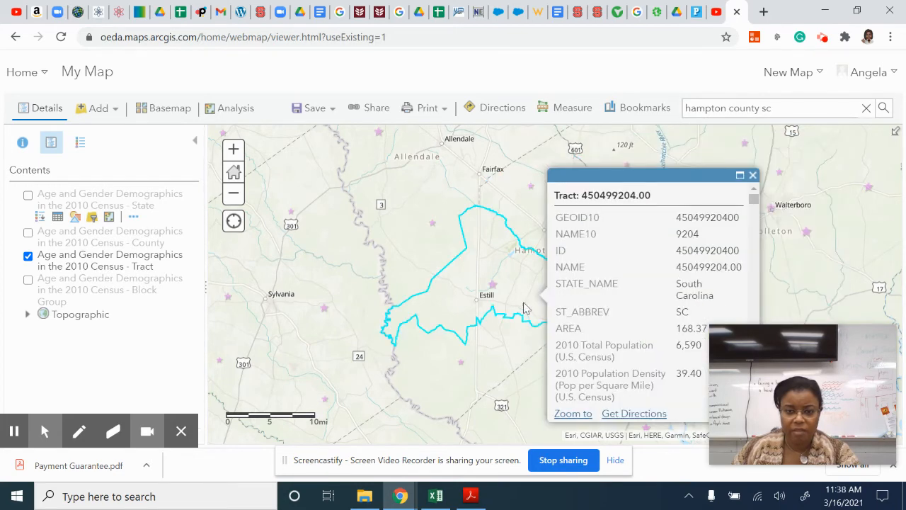
left_click(426, 384)
left_click(620, 264)
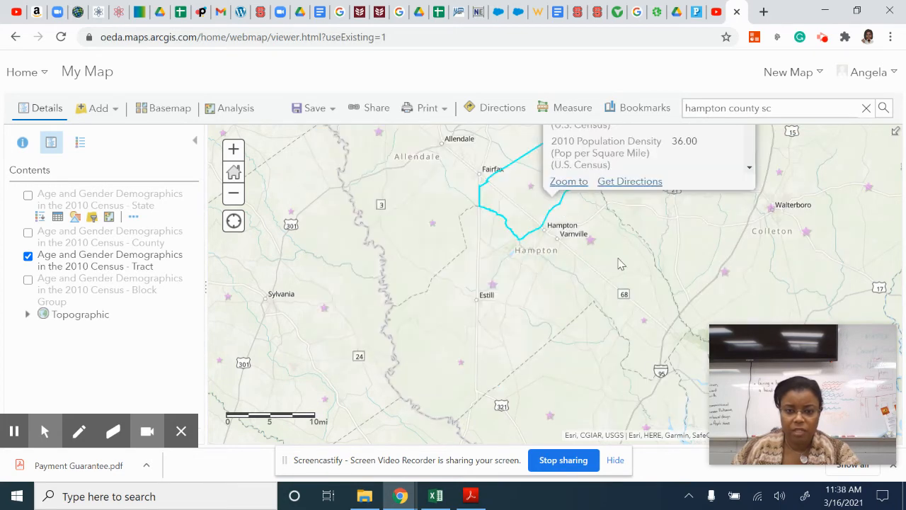
left_click(621, 272)
left_click(625, 320)
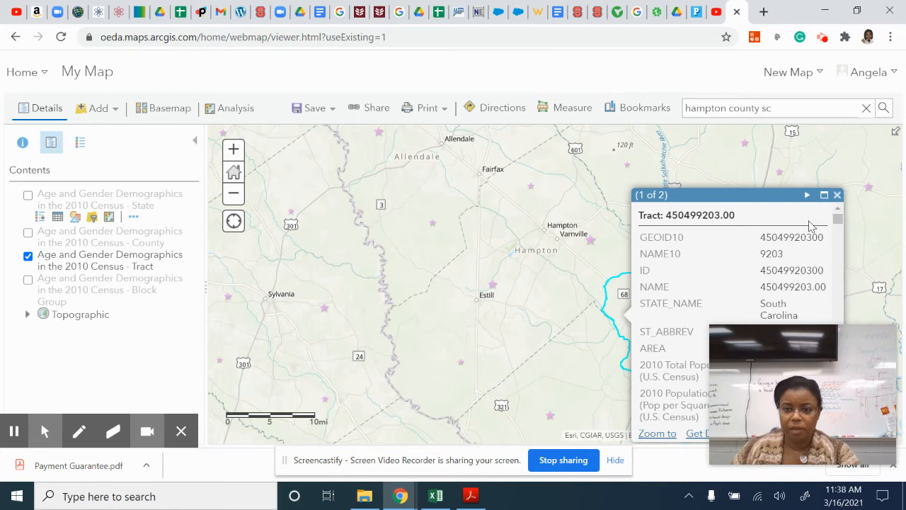
scroll(708, 319, "down", 8)
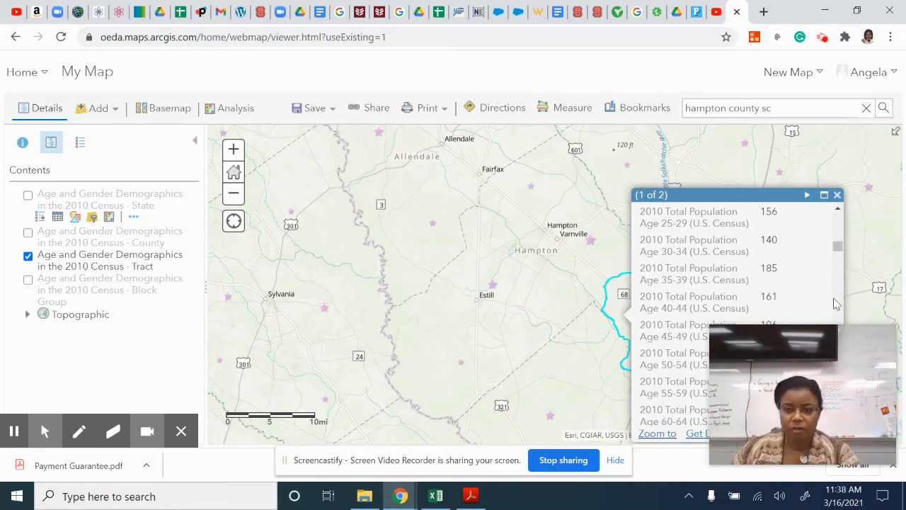
left_click(837, 195)
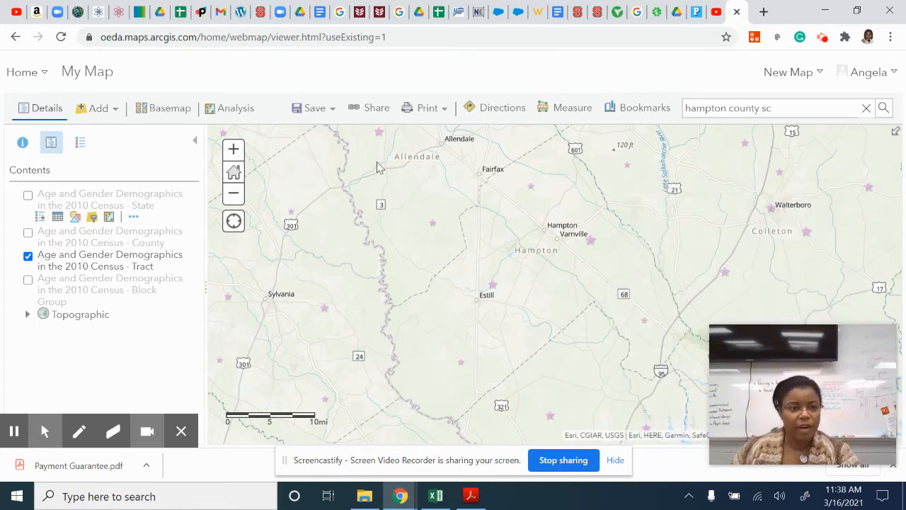
- Browse the Living Atlas layers, replace the previous search with "flooding", and look through the matching layers
left_click(92, 111)
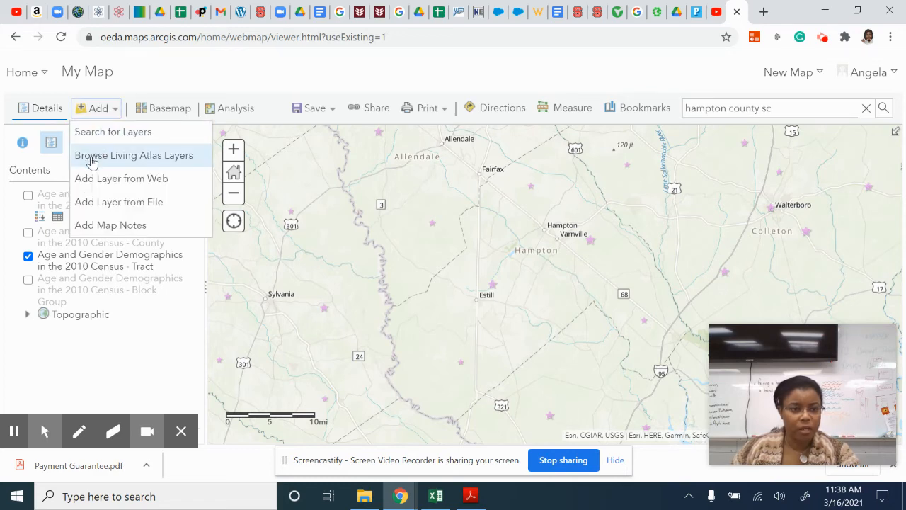
left_click(93, 162)
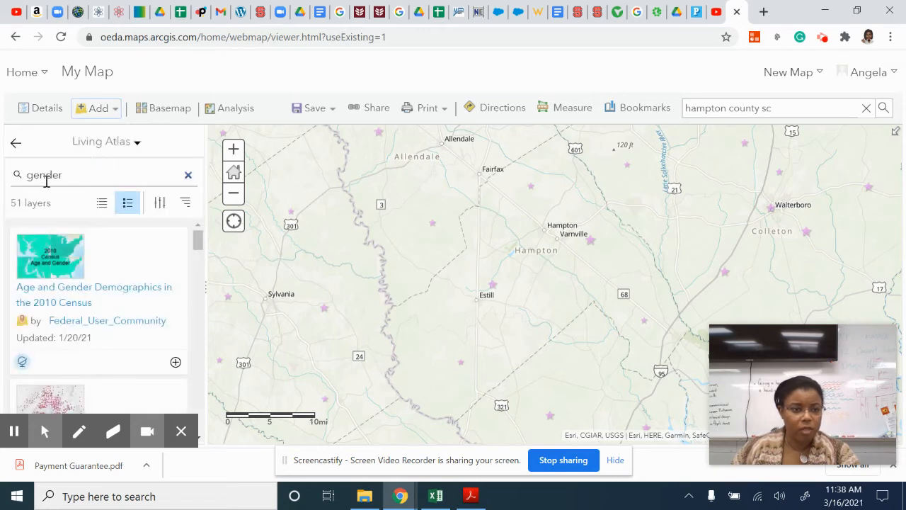
left_click(188, 177)
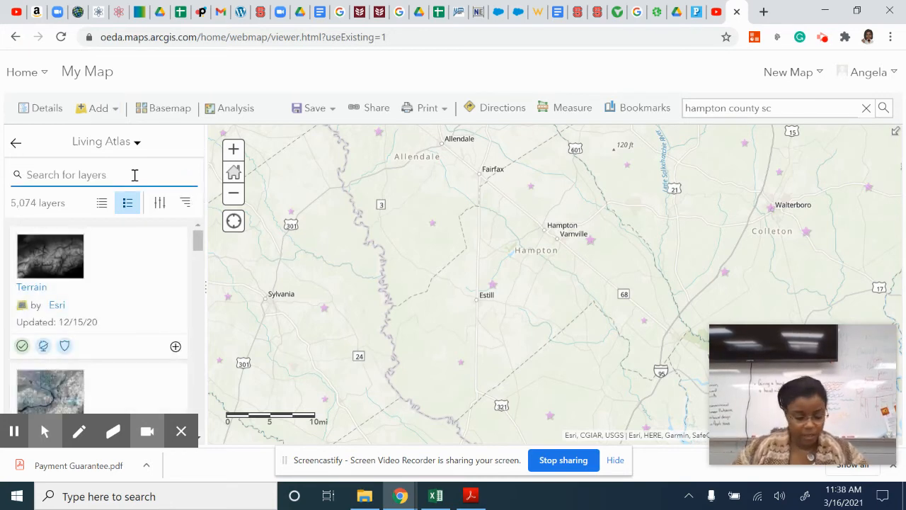
type("t")
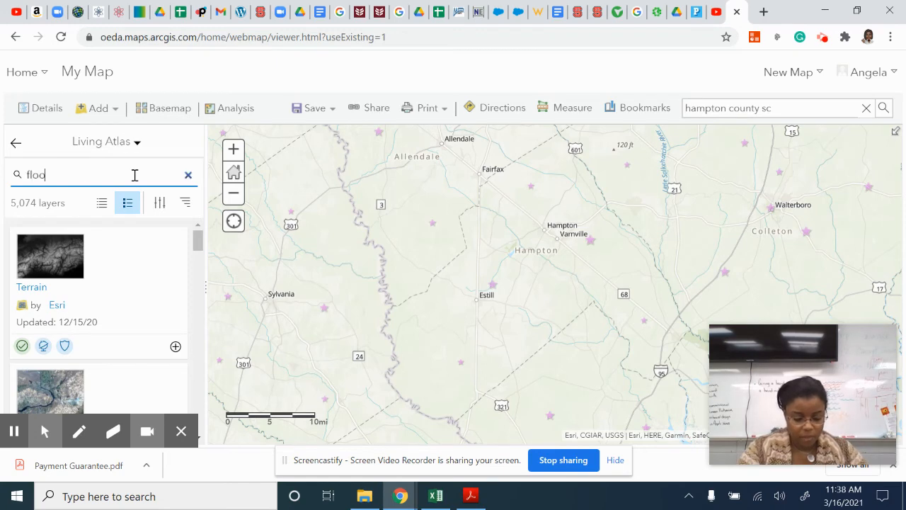
type("looding")
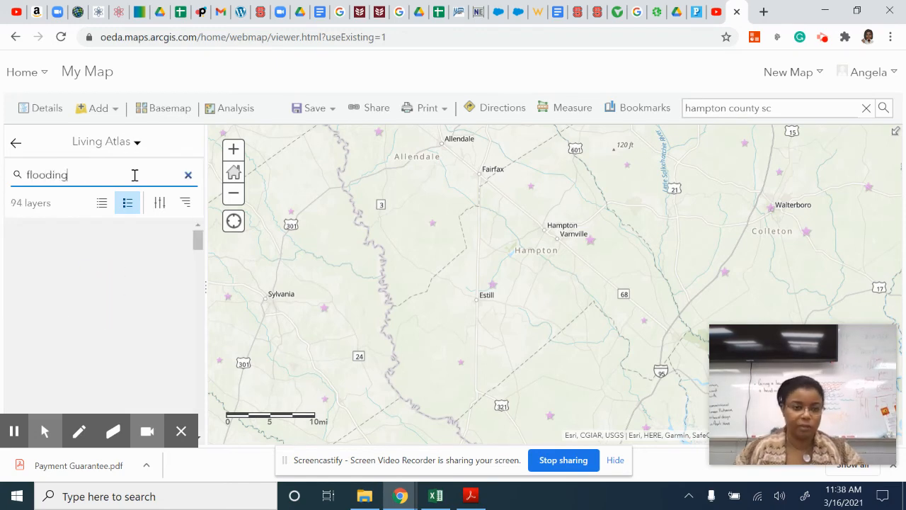
scroll(173, 326, "down", 5)
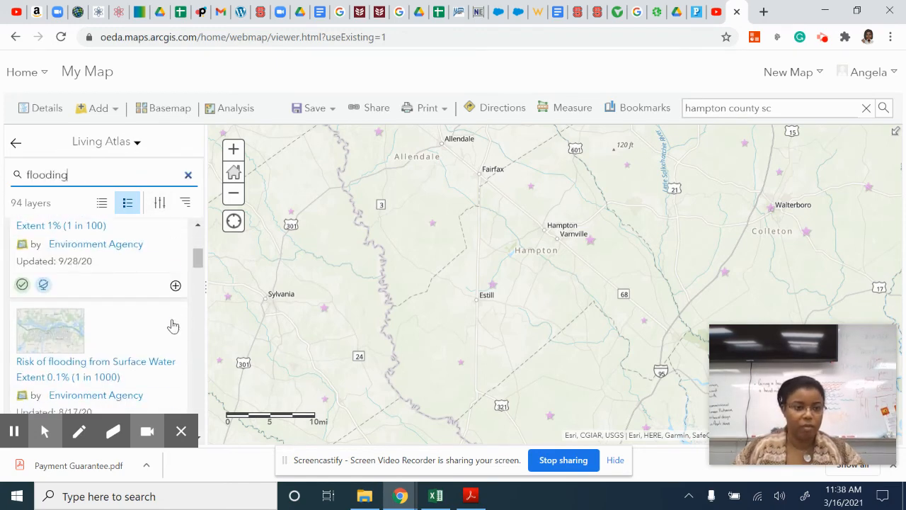
scroll(169, 297, "up", 2)
- Review the filter options for the flooding layers, restrict the results to content within the map area, and close the filter
left_click(161, 204)
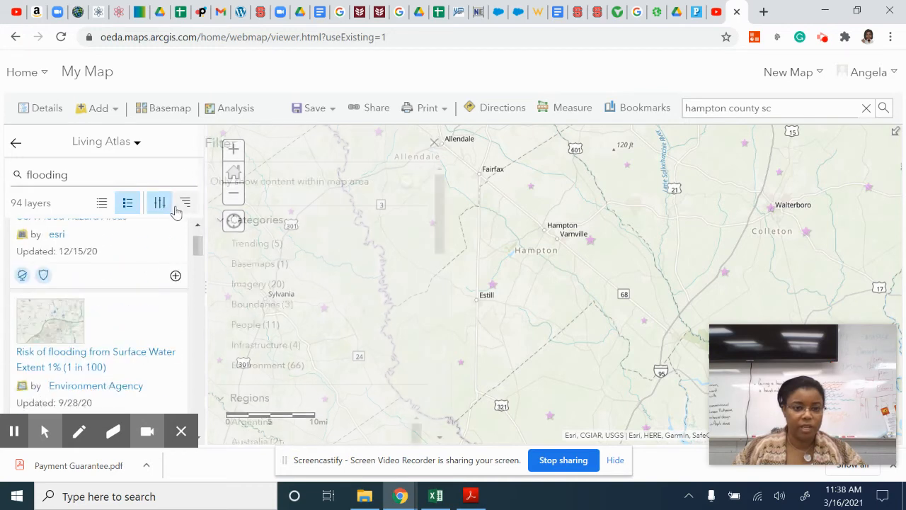
scroll(389, 308, "down", 10)
scroll(389, 307, "down", 5)
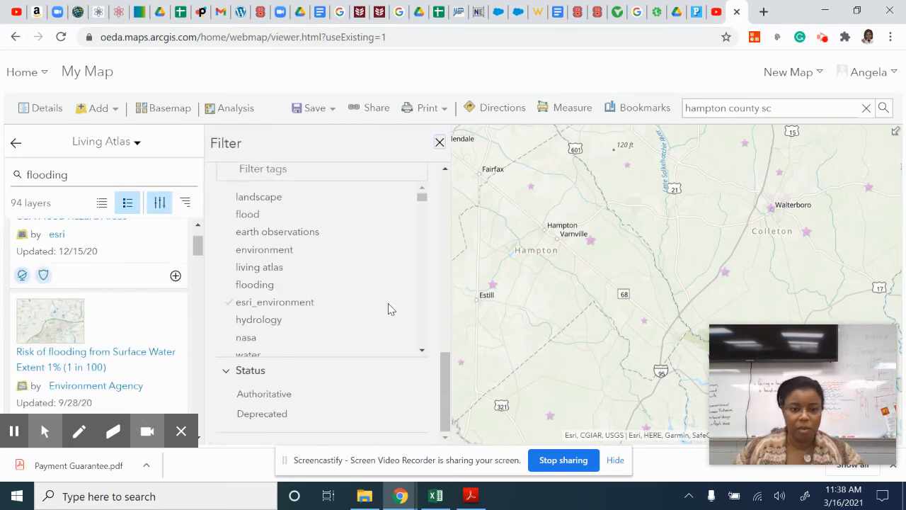
scroll(340, 336, "down", 6)
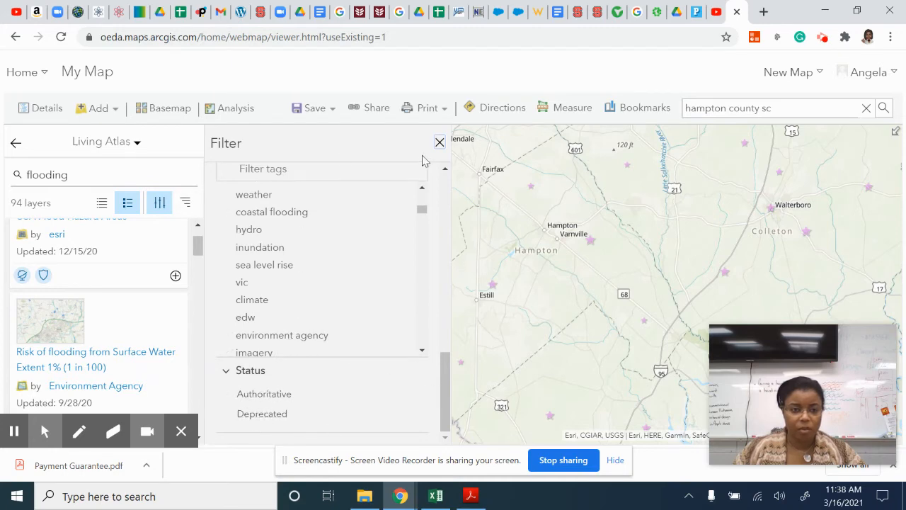
scroll(334, 302, "up", 3)
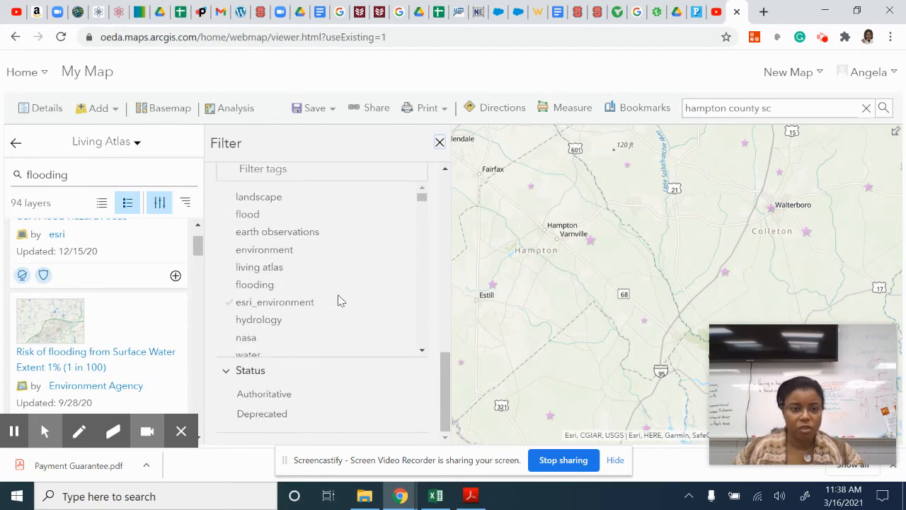
scroll(347, 301, "up", 5)
scroll(354, 303, "down", 2)
scroll(347, 301, "up", 5)
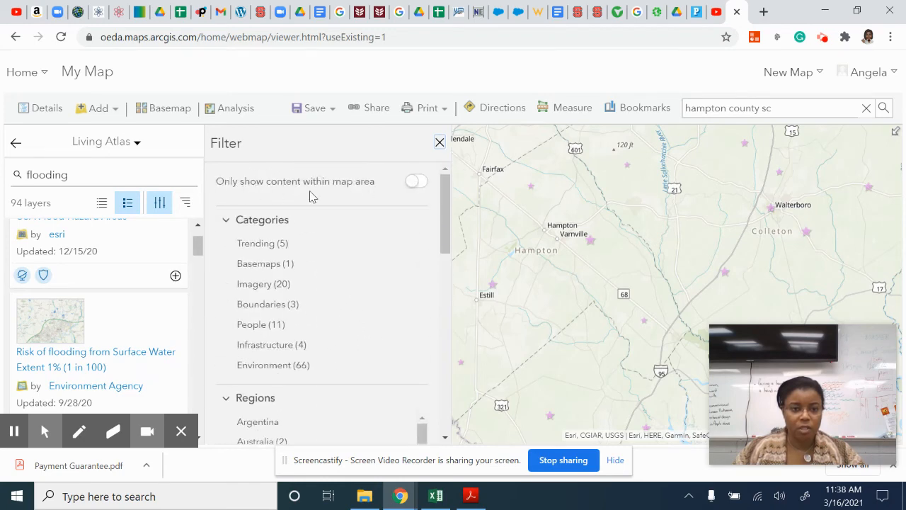
left_click(417, 181)
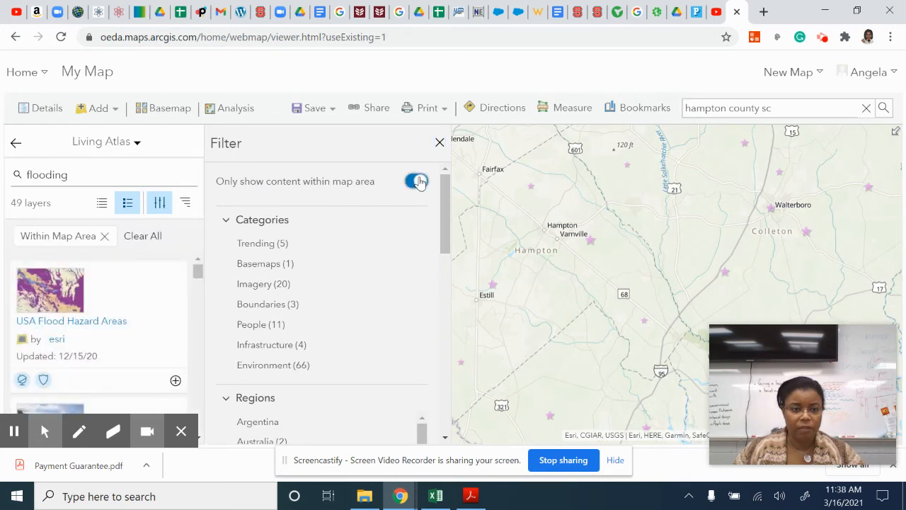
scroll(292, 320, "down", 2)
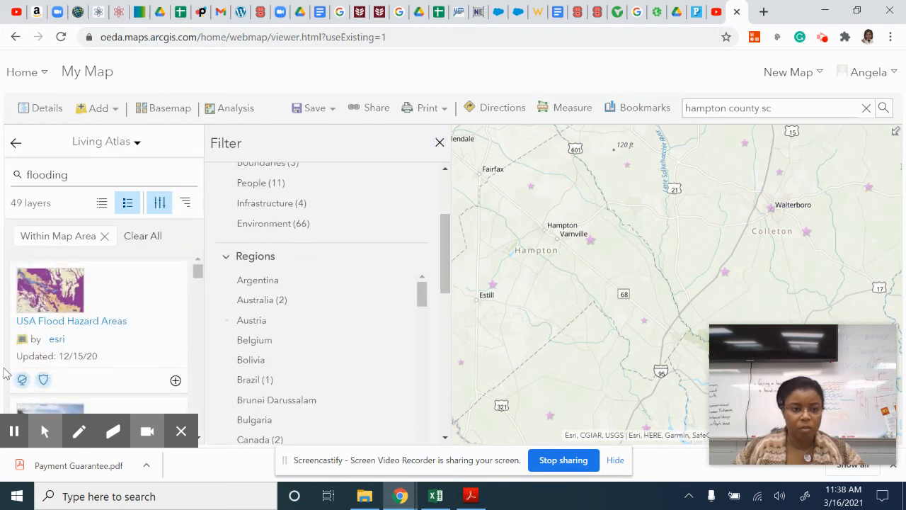
scroll(92, 359, "down", 2)
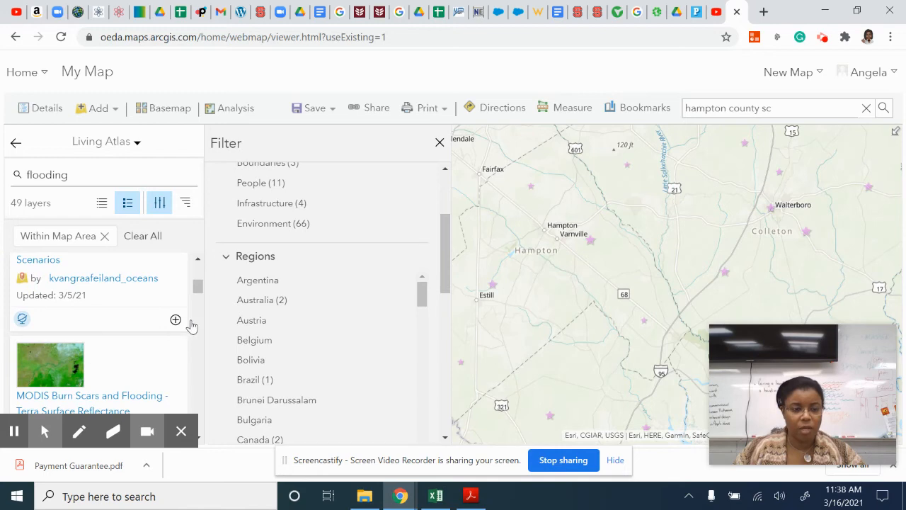
left_click(439, 142)
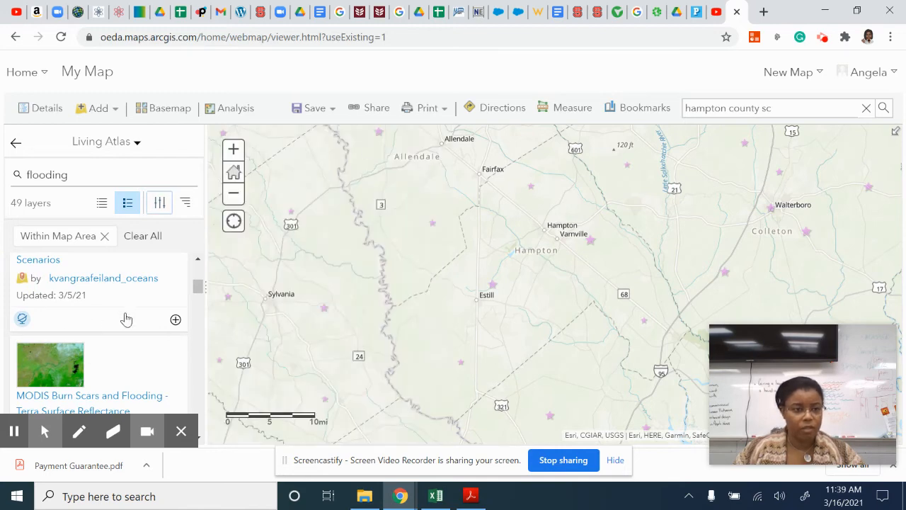
- Add the USA Flood Hazard Areas layer to the map and return to the map's contents
scroll(125, 317, "up", 2)
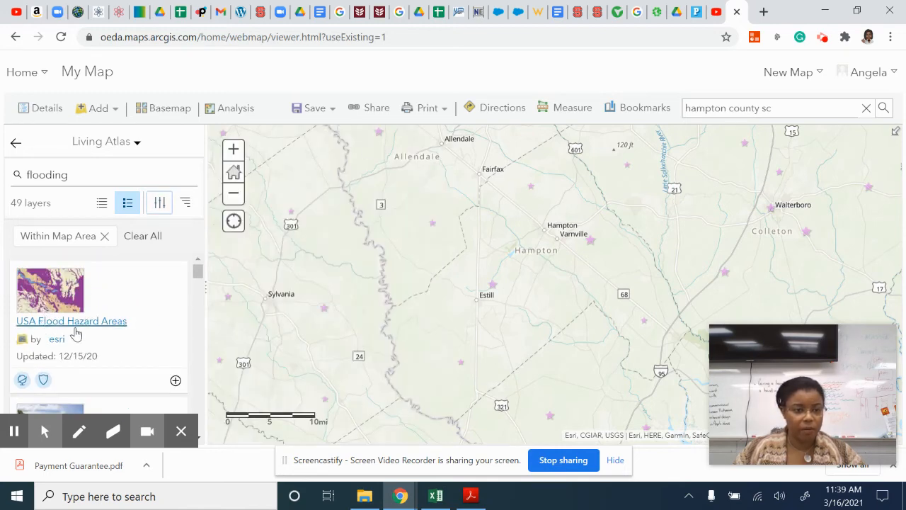
left_click(176, 381)
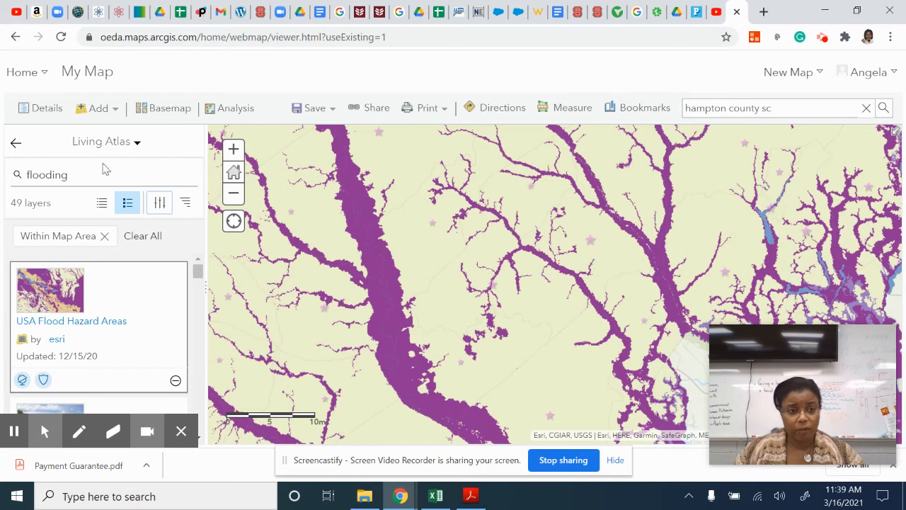
left_click(15, 146)
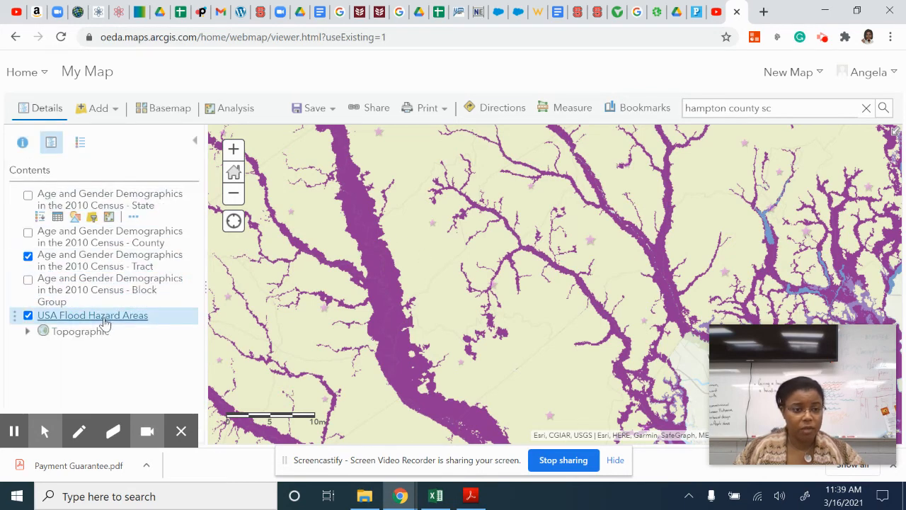
- Set the USA Flood Hazard Areas layer's transparency to about 75%
mouse_move(104, 323)
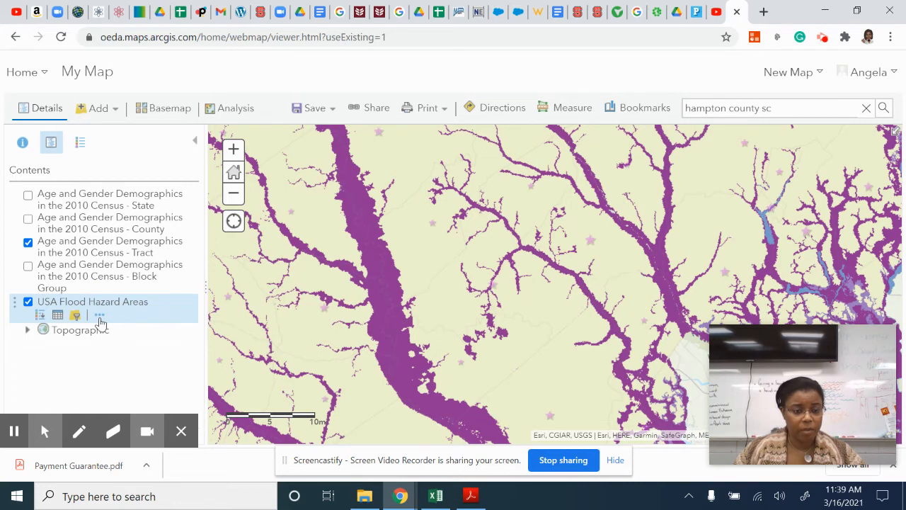
left_click(100, 317)
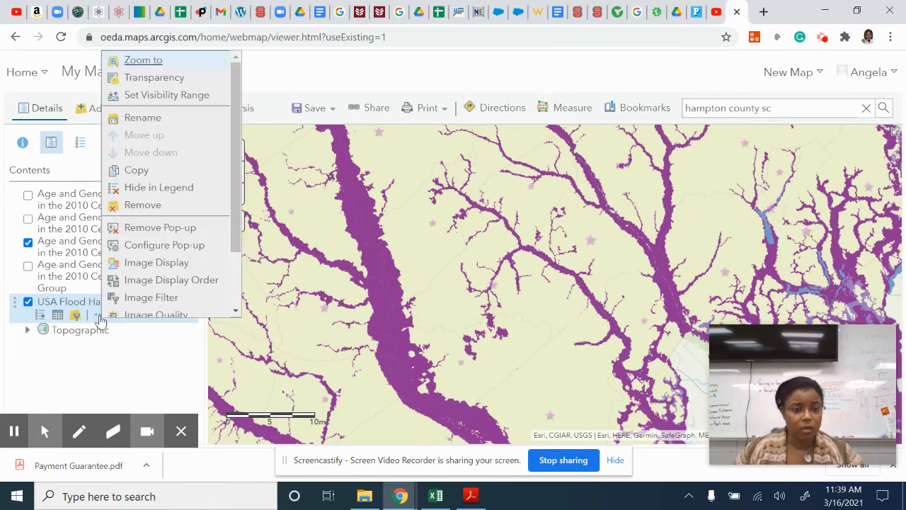
mouse_move(153, 78)
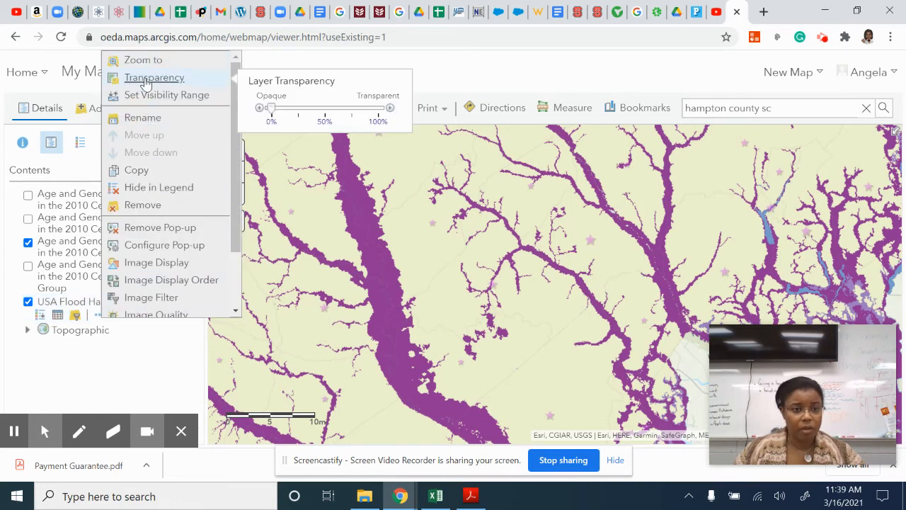
mouse_move(269, 110)
left_mouse_down()
mouse_move(363, 117)
mouse_move(324, 132)
mouse_move(353, 128)
left_mouse_up()
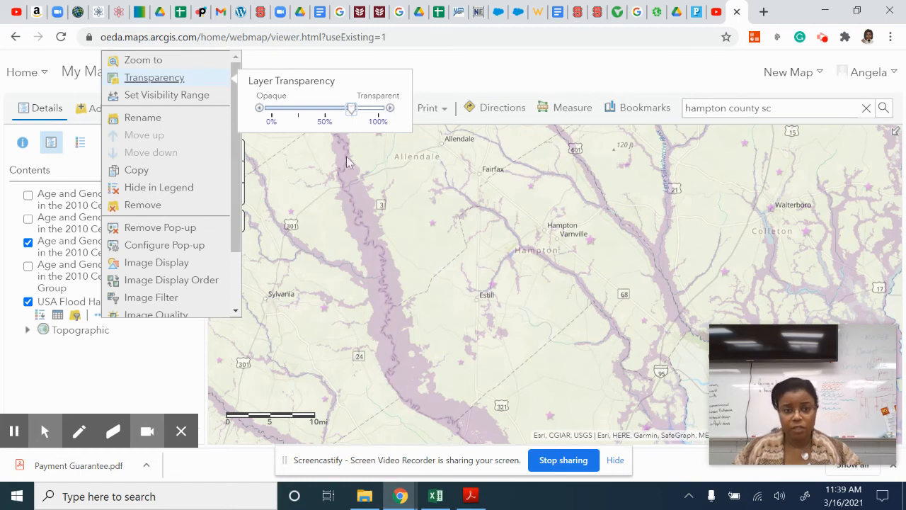
left_click(150, 373)
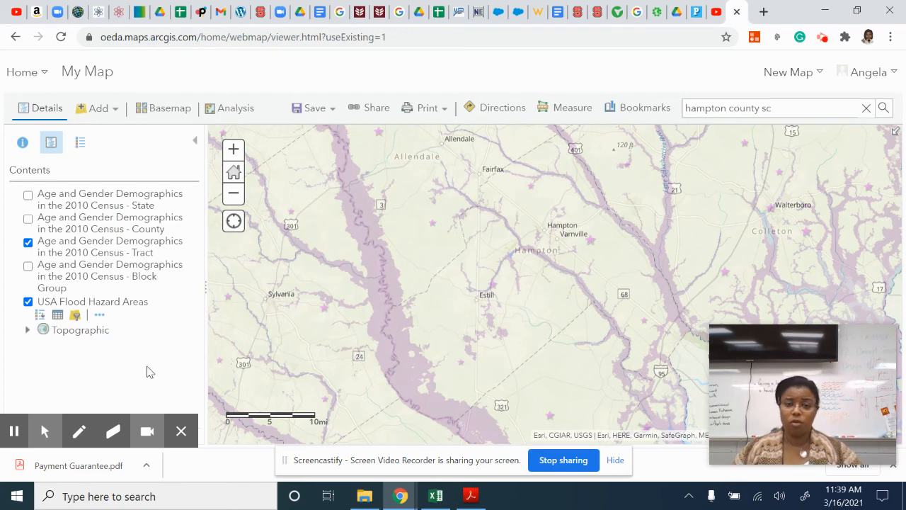
- Look at the options for measuring area, length or location, and close them without measuring
left_click(545, 113)
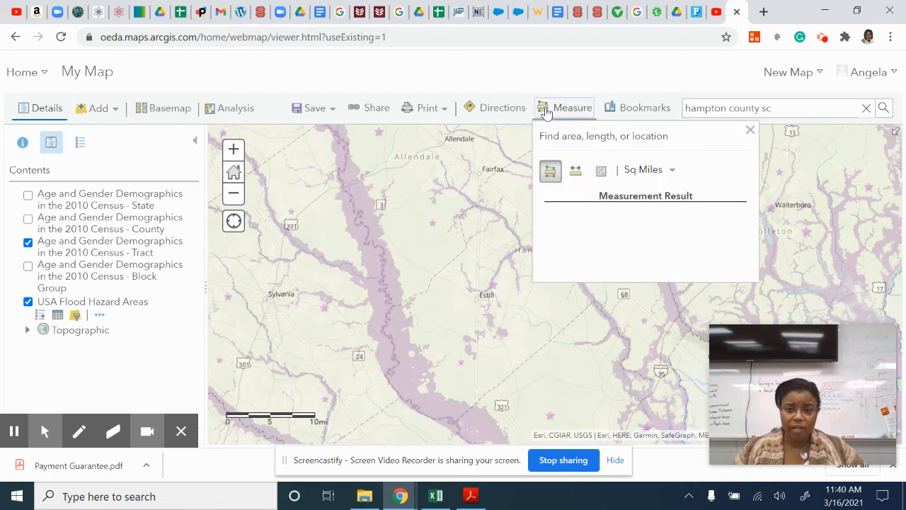
left_click(751, 131)
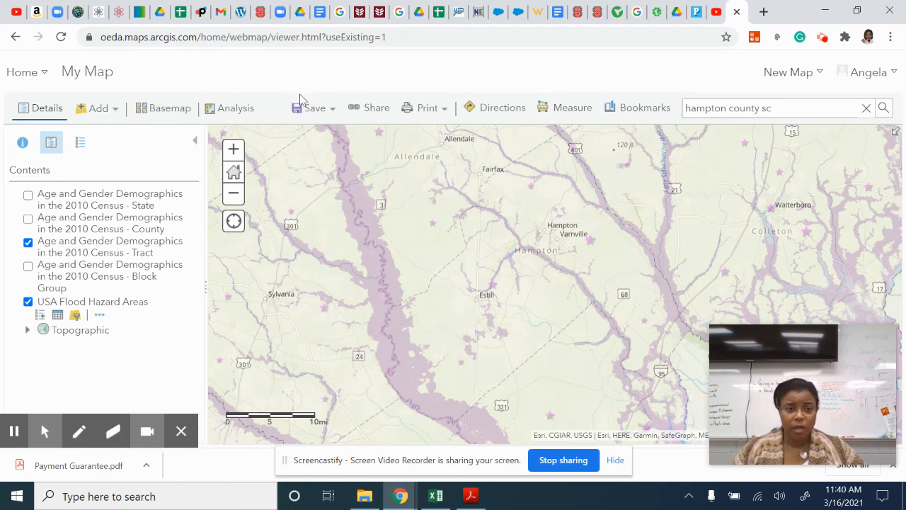
- Start saving the map as a new item with the title "Hampton County SC Tutorial"
left_click(334, 113)
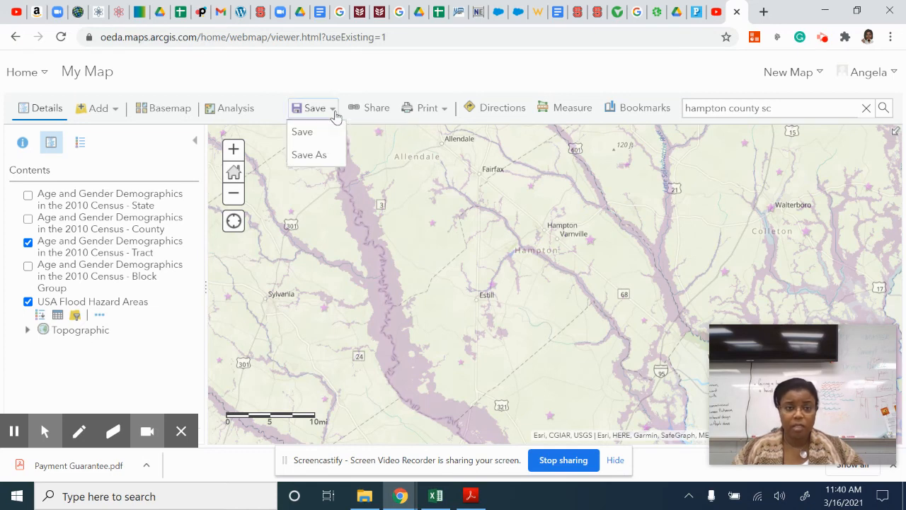
left_click(321, 156)
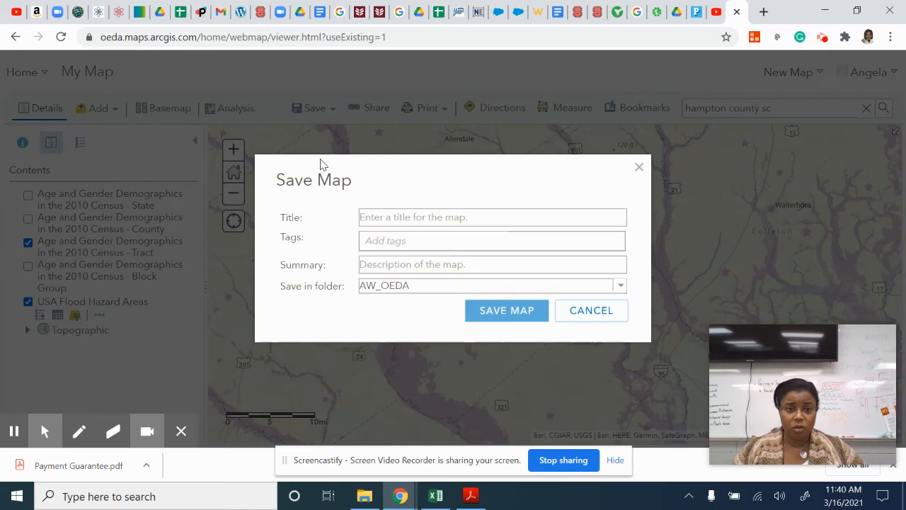
left_click(427, 218)
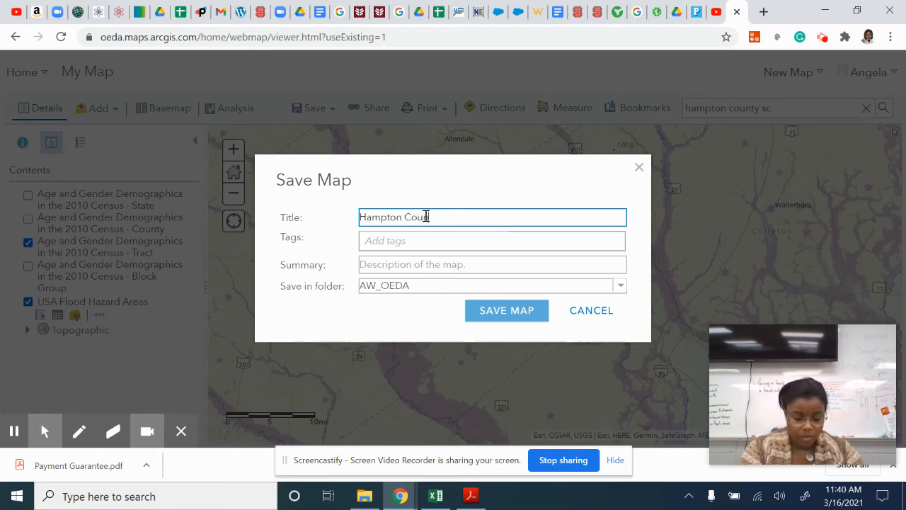
type("Hampton County Sc")
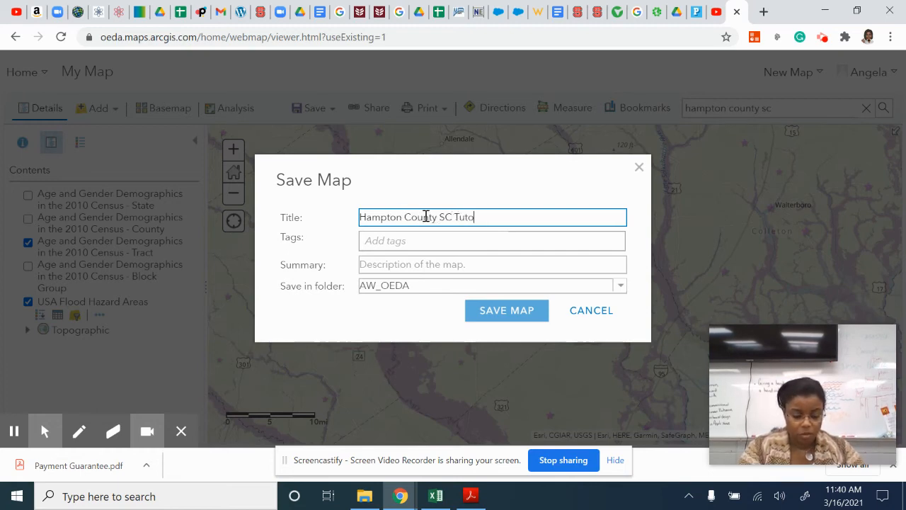
- Tag the map "#HamptoncCountySC", leave the summary empty, and save it in the AW_OEDA folder
left_click(420, 242)
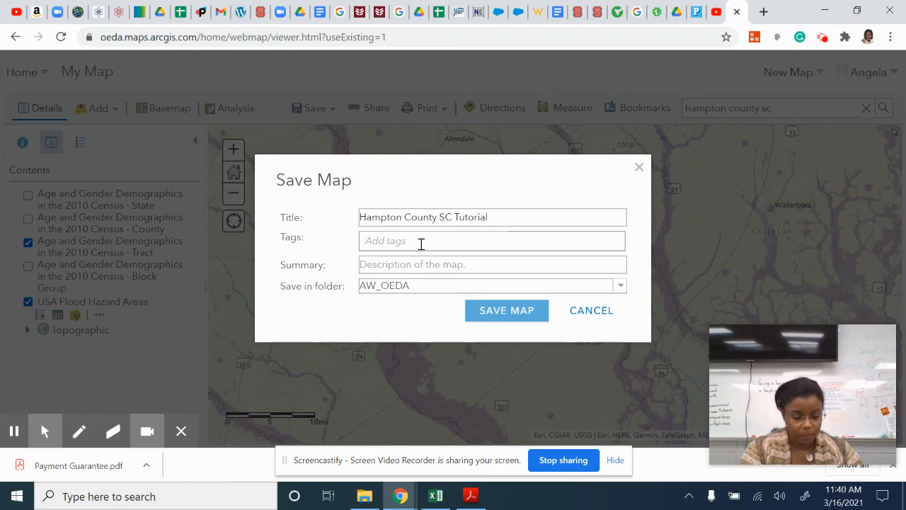
type("#Hamp")
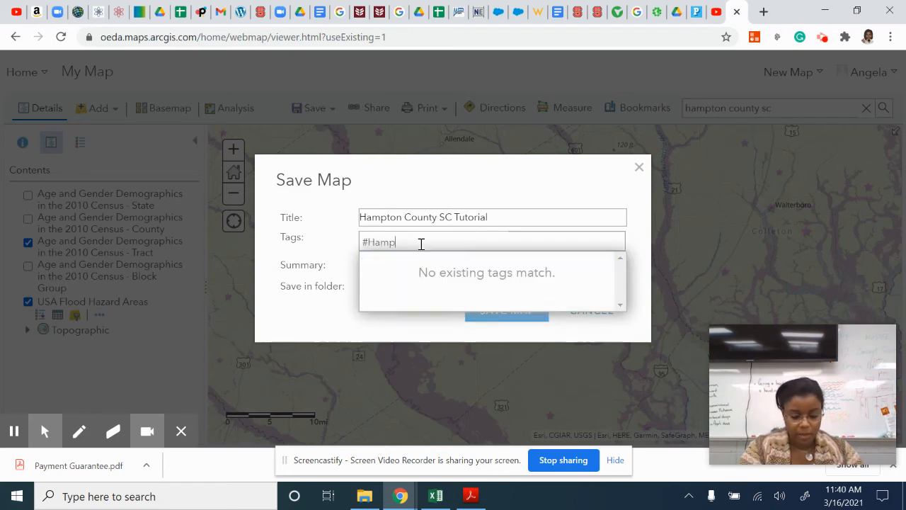
type("toncCou")
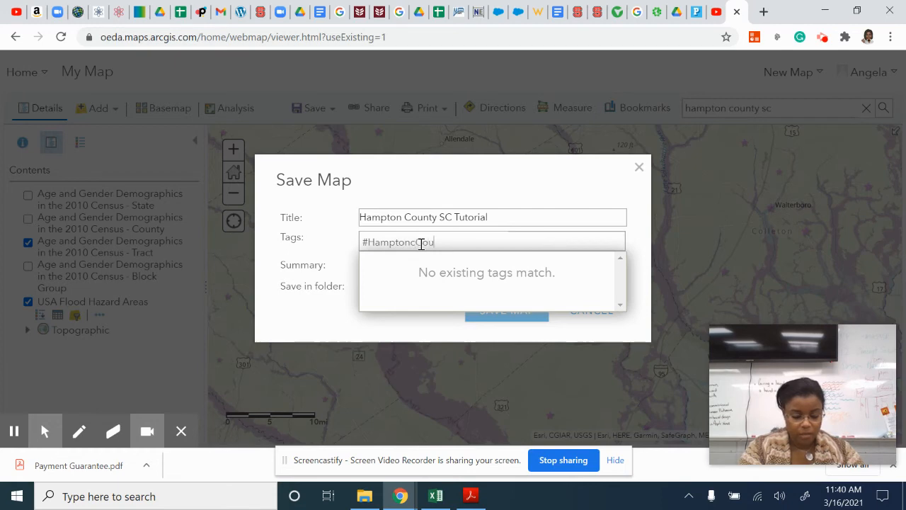
type("ntySC")
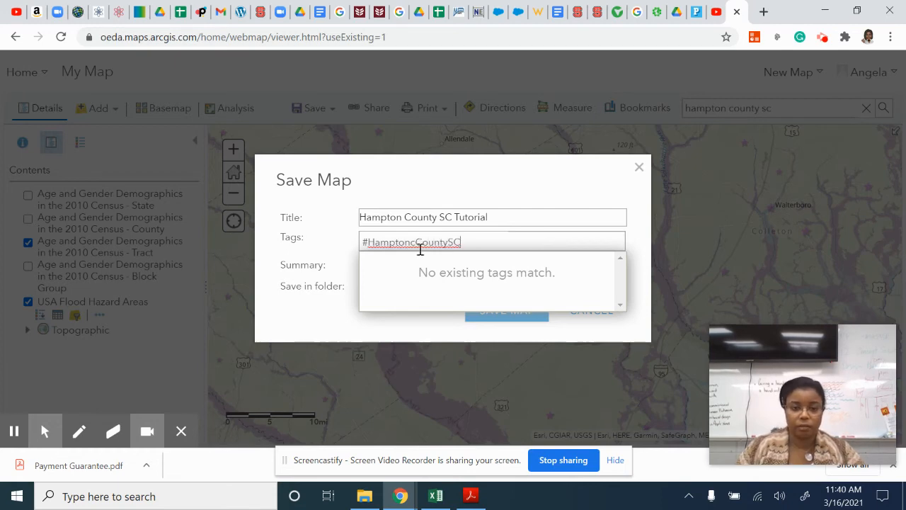
left_click(341, 340)
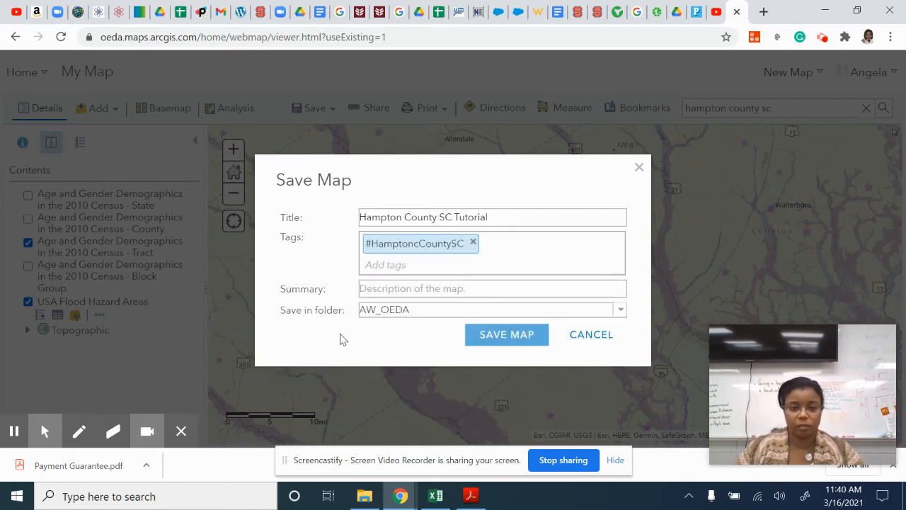
left_click(409, 289)
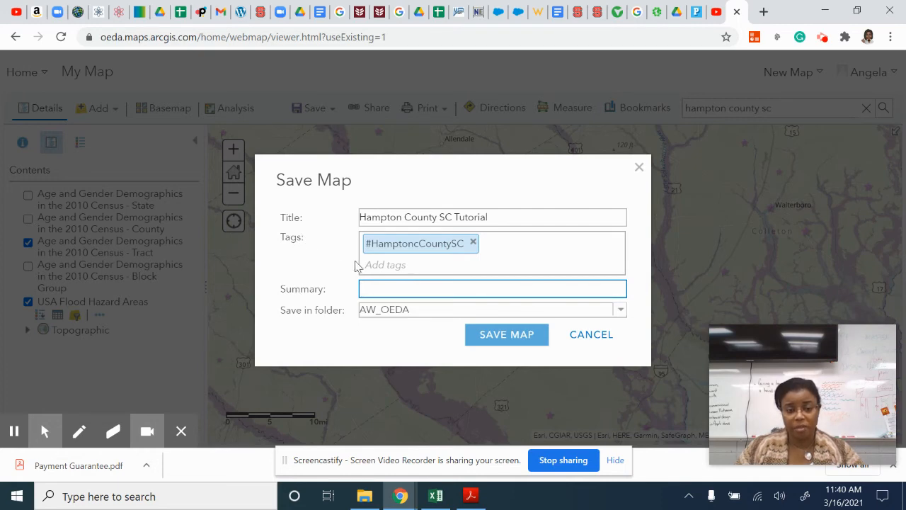
left_click(507, 334)
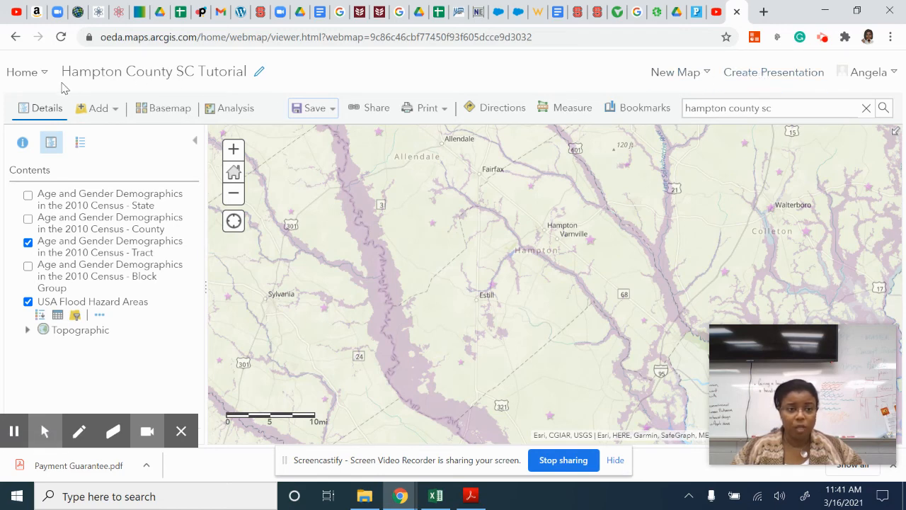
- Find the saved Hampton County SC Tutorial web map in the account's content and reopen it in Map Viewer
left_click(29, 73)
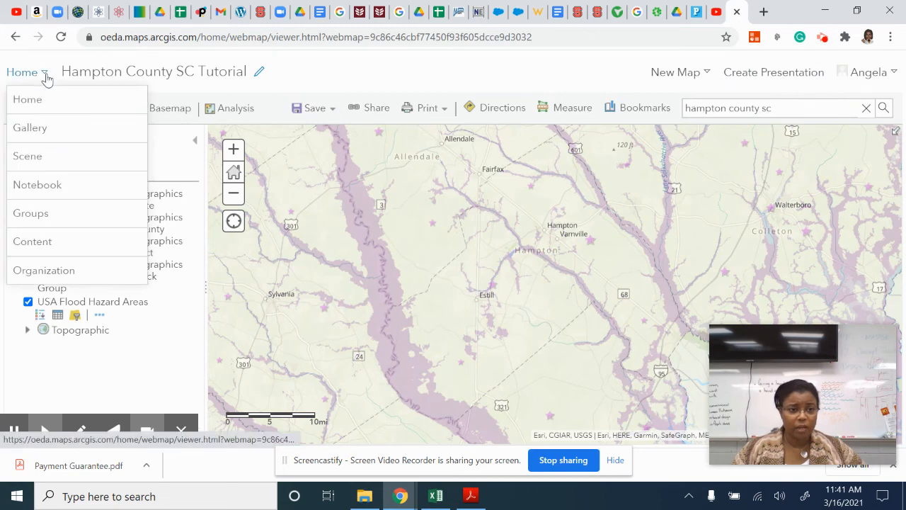
left_click(32, 241)
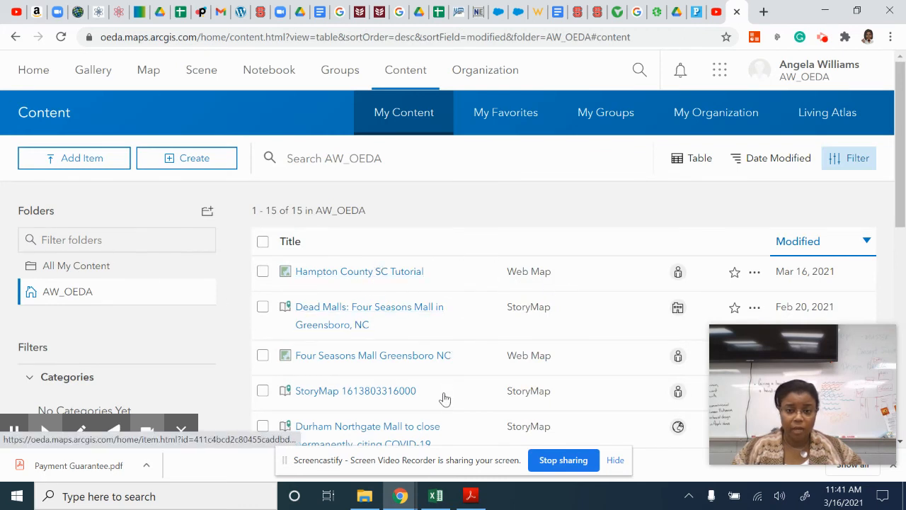
left_click(397, 277)
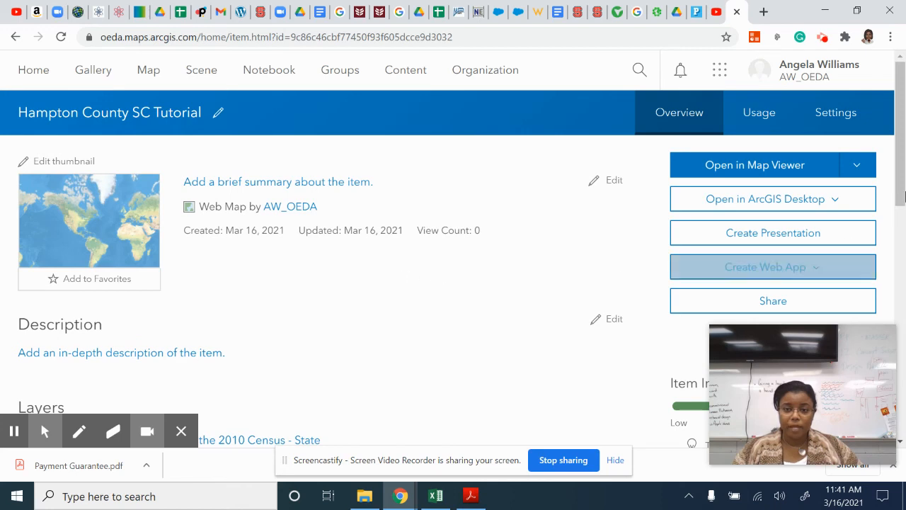
left_click(727, 170)
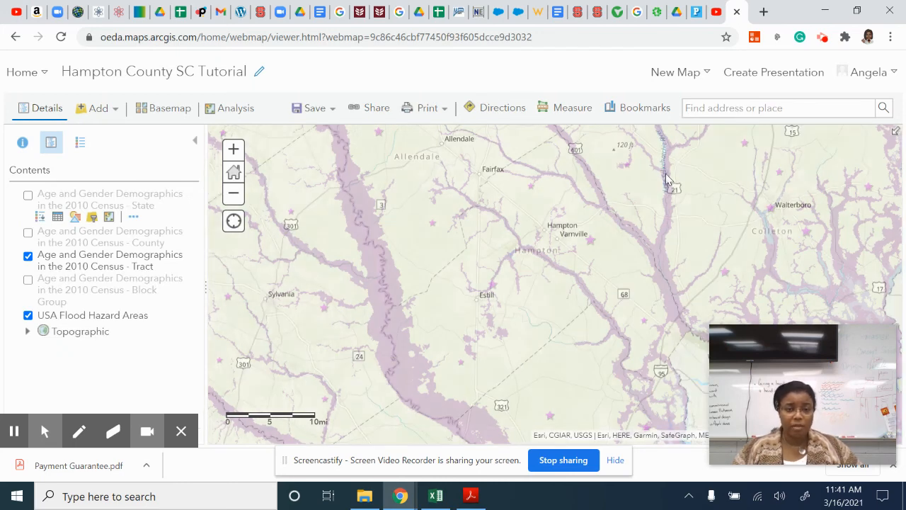
- Check the legend for the tract demographics and flood hazard layers, and return to the map's contents
left_click(80, 147)
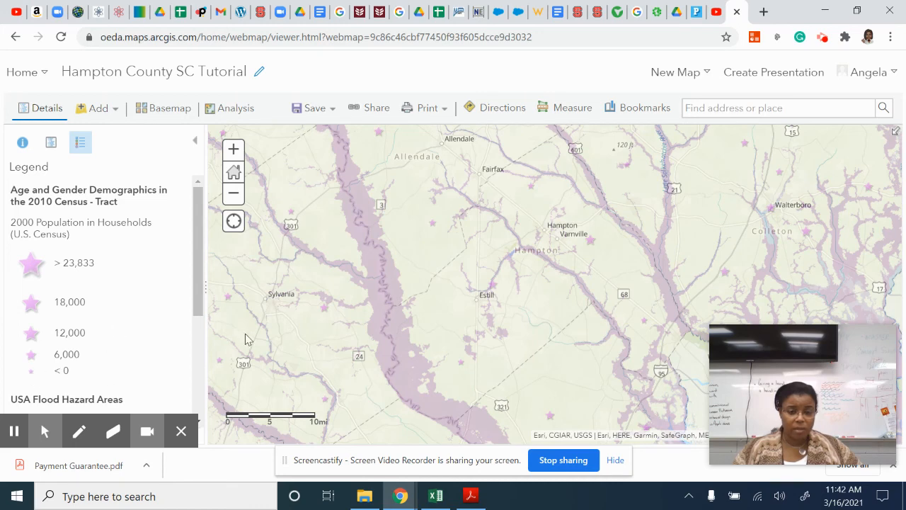
left_click(48, 147)
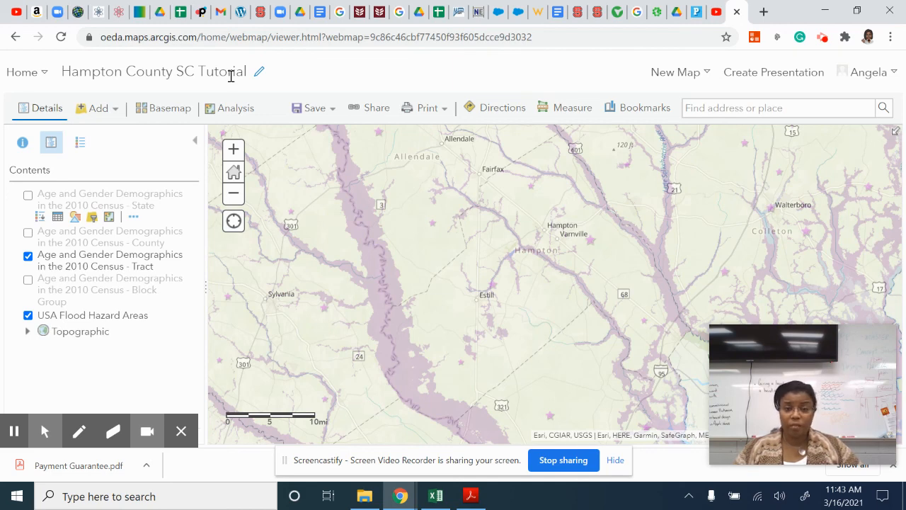
left_click(823, 39)
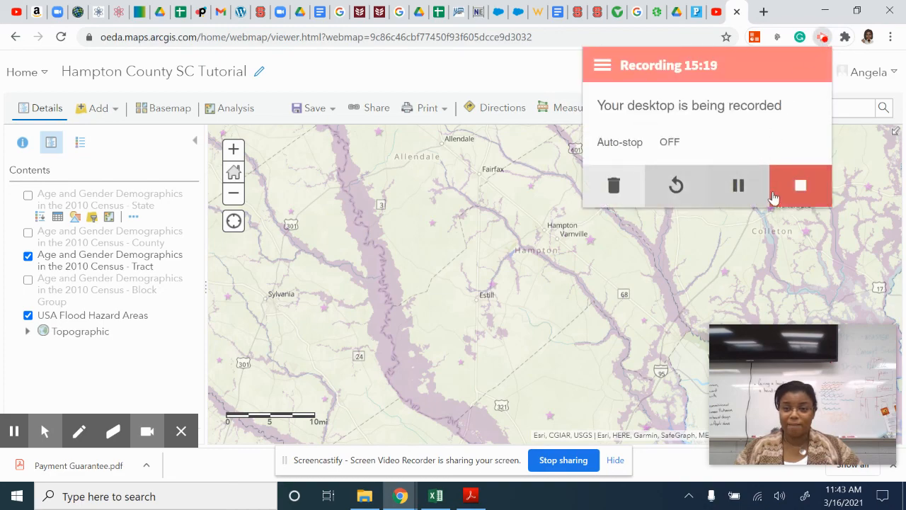